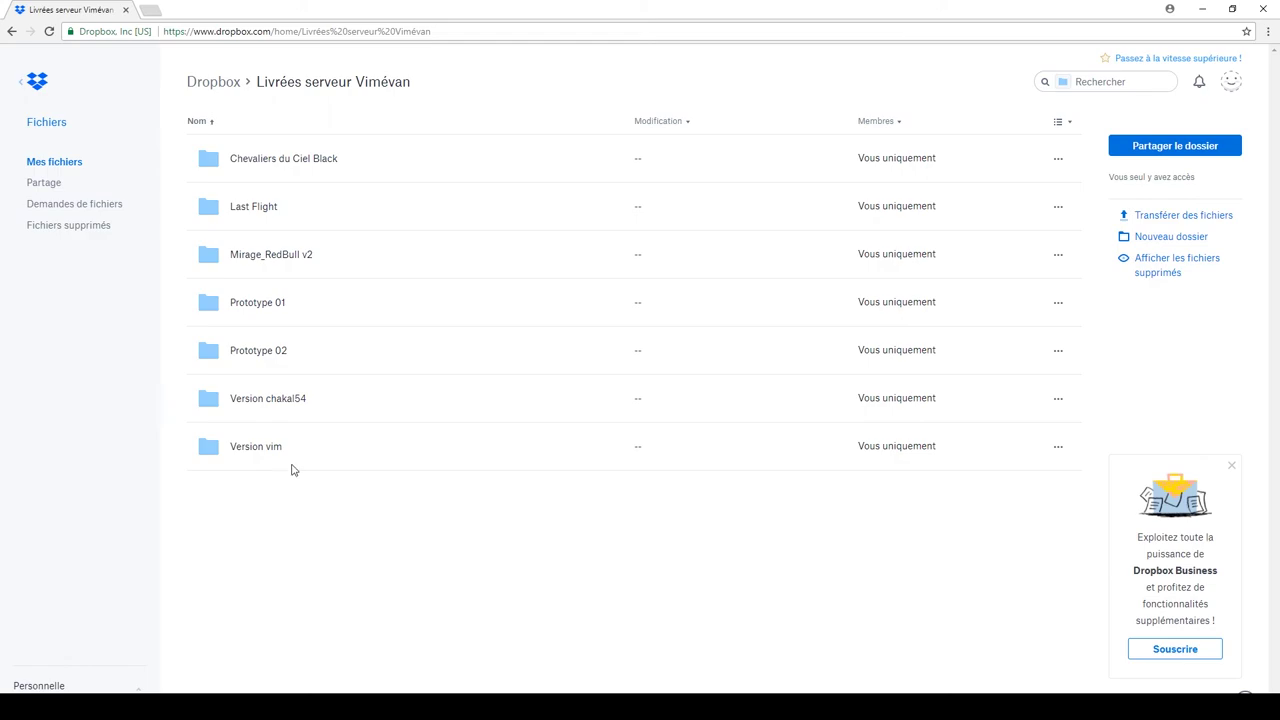
# - Download the Last Flight livery folder from Dropbox through its actions menu
pyautogui.click(1058, 160)
pyautogui.click(1028, 187)
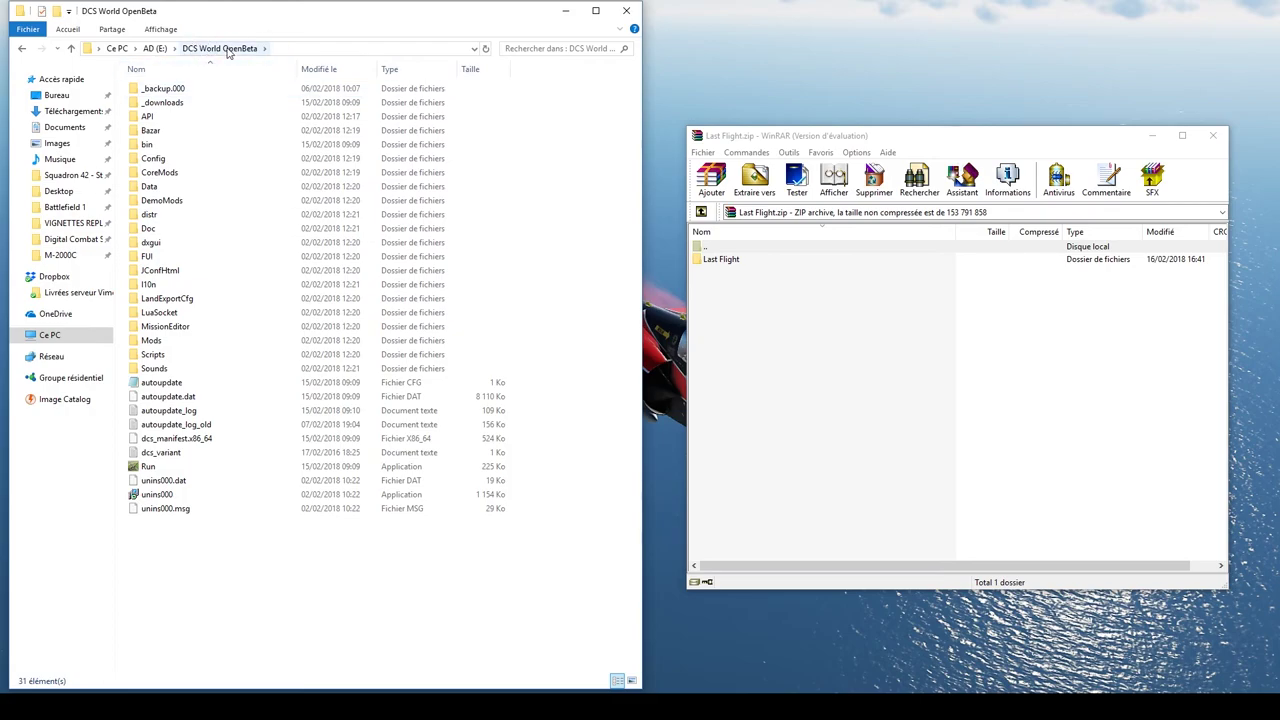
# - Browse to CoreMods\aircraft\M-2000C\Liveries\M-2000C in File Explorer
pyautogui.doubleClick(160, 174)
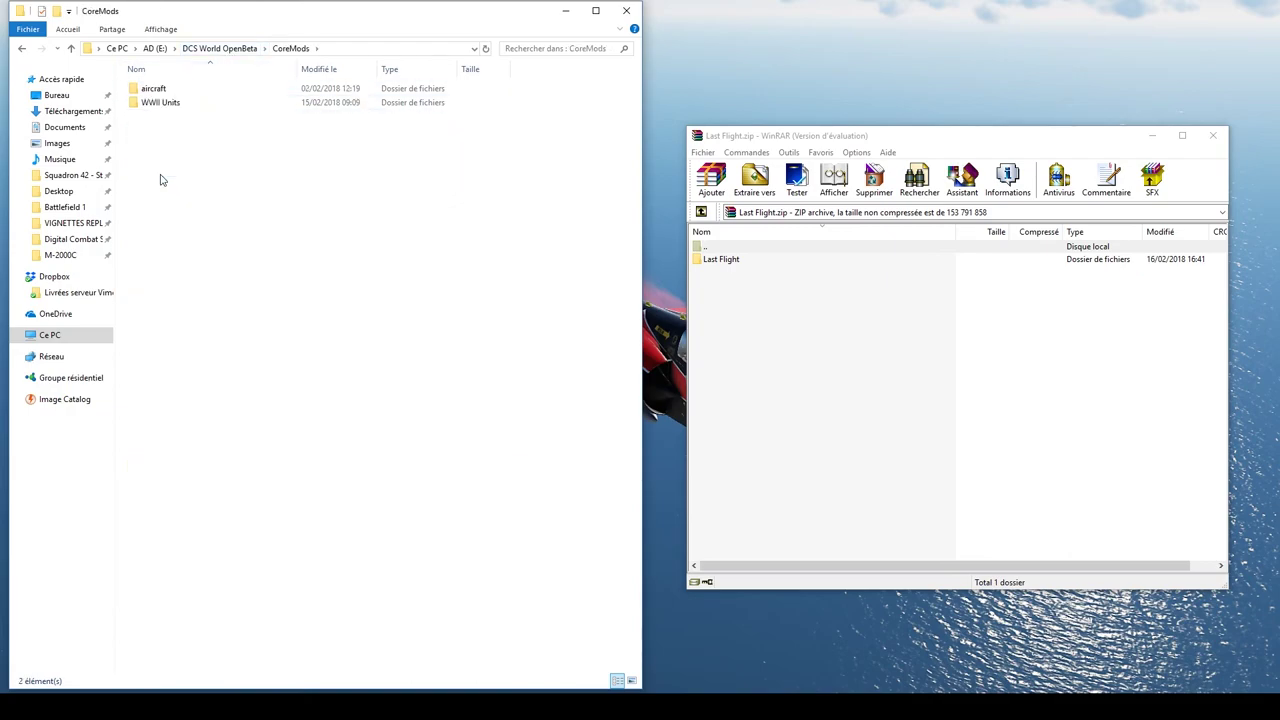
pyautogui.doubleClick(155, 89)
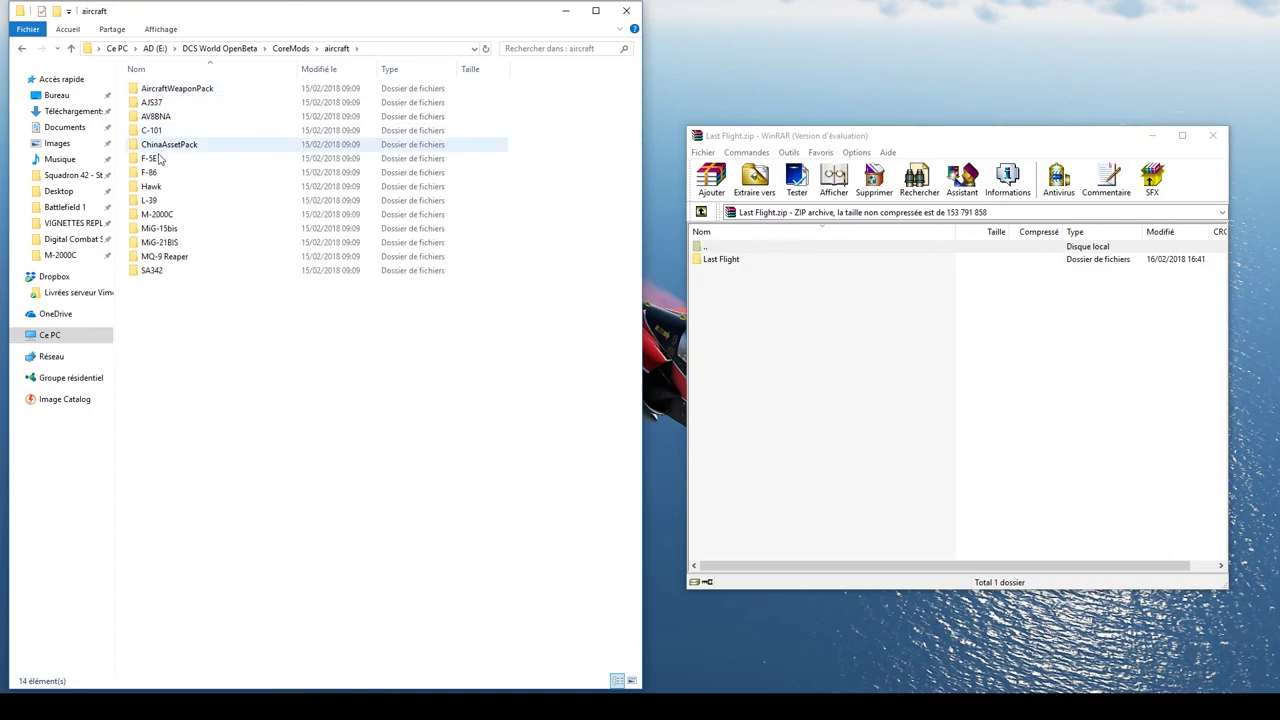
pyautogui.doubleClick(158, 215)
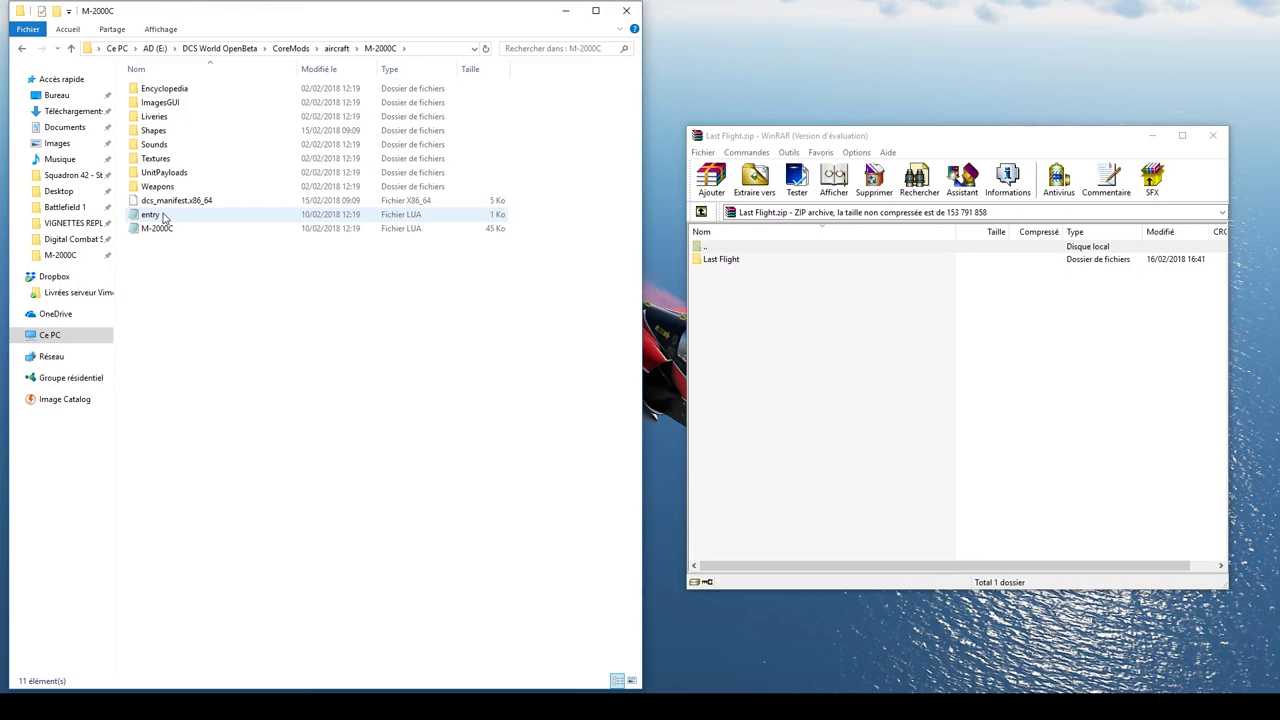
pyautogui.click(189, 124)
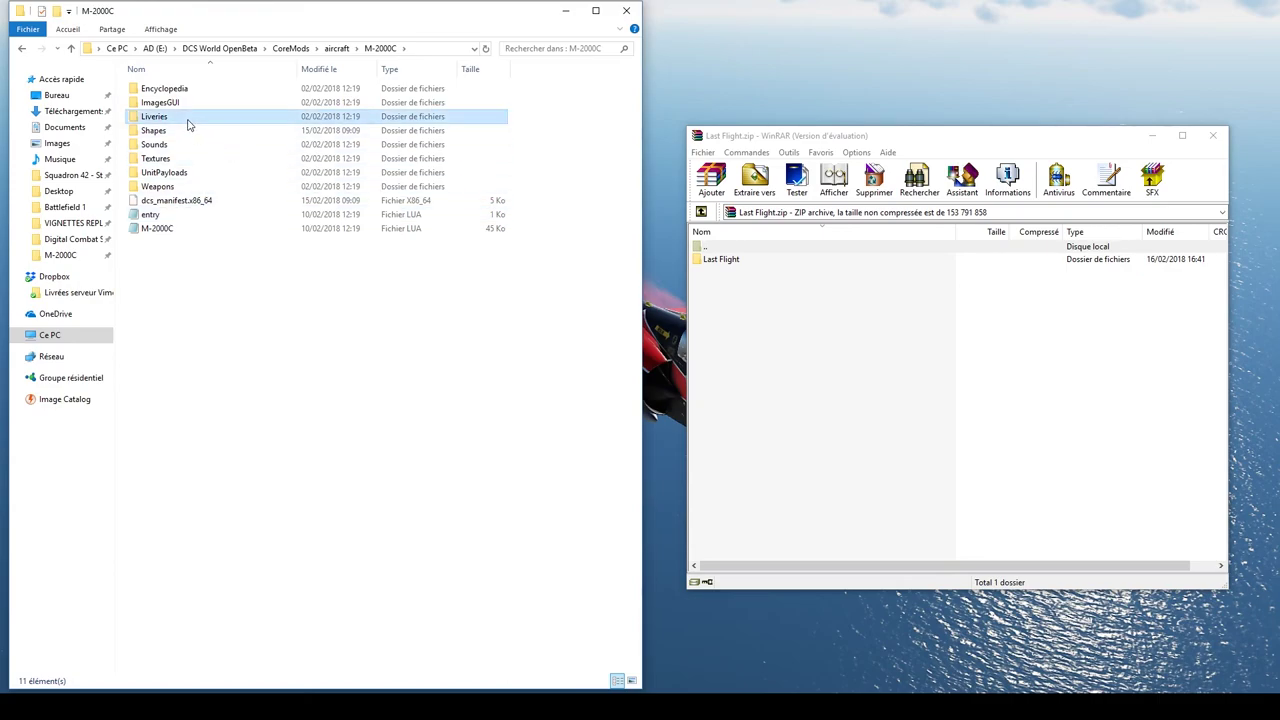
pyautogui.doubleClick(189, 124)
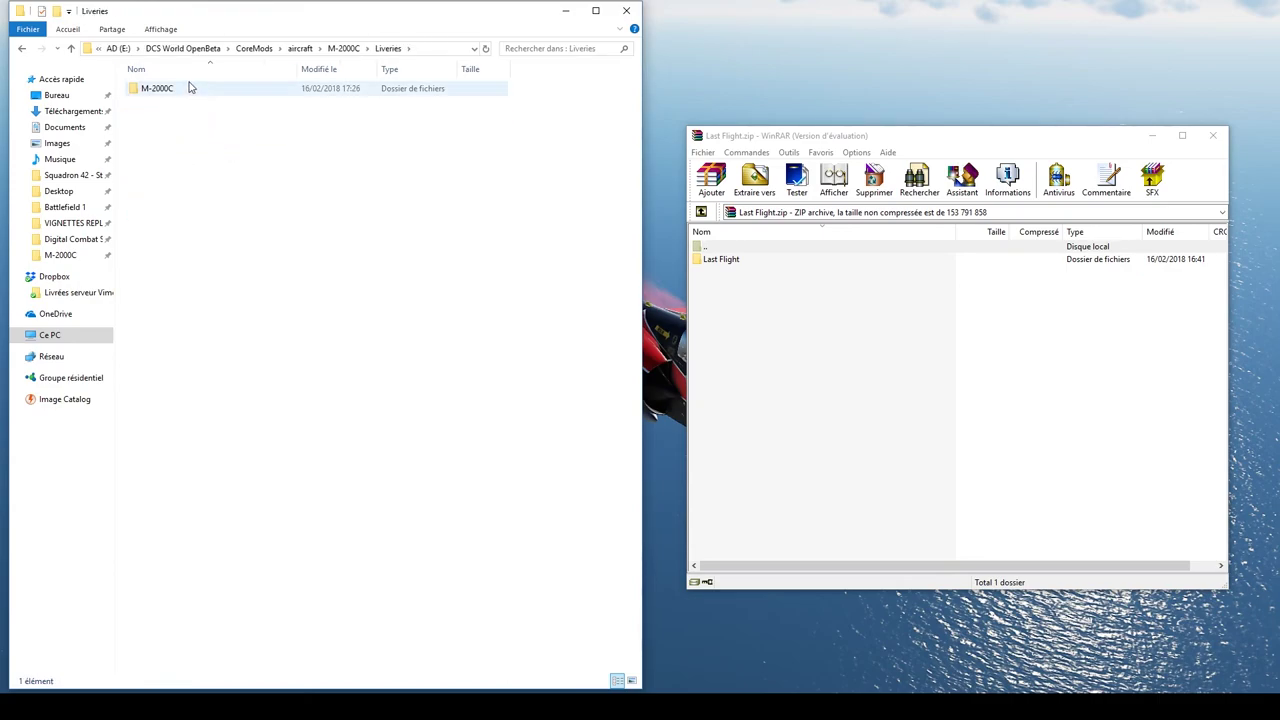
pyautogui.doubleClick(190, 88)
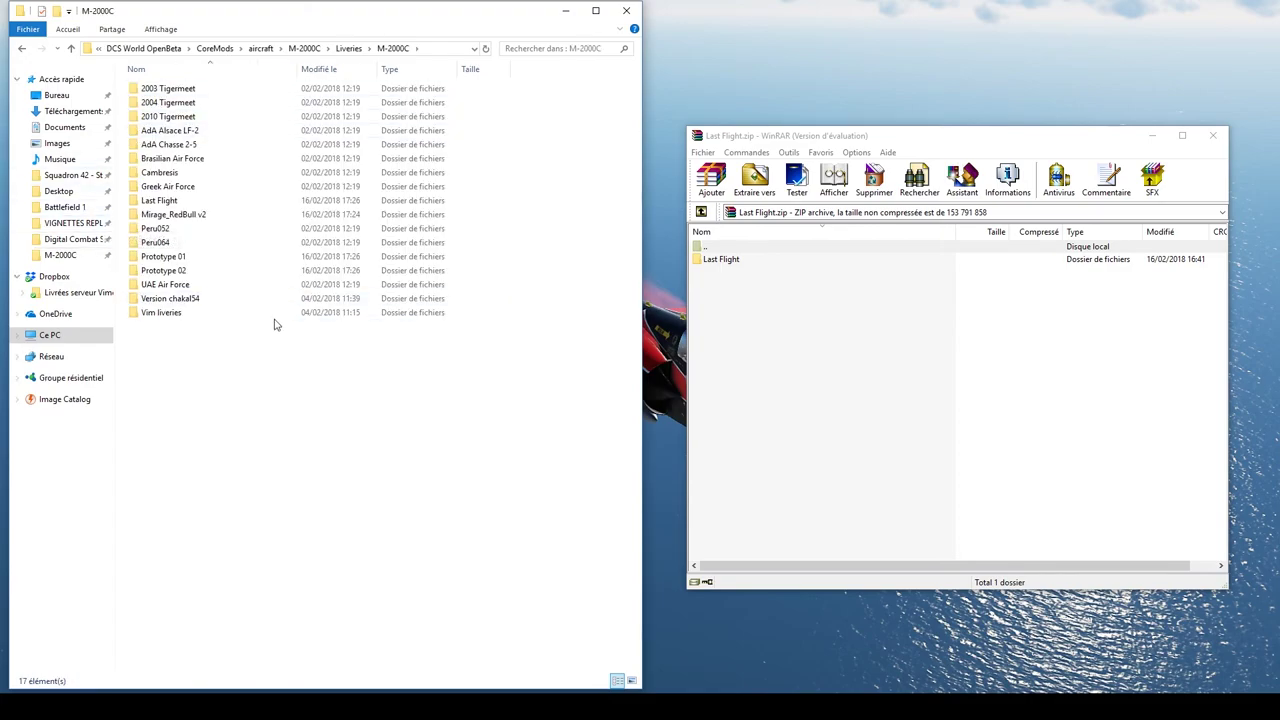
# - Drag Last Flight from the archive into that folder, replacing the existing files
pyautogui.click(718, 262)
pyautogui.moveTo(733, 260); pyautogui.dragTo(180, 373)
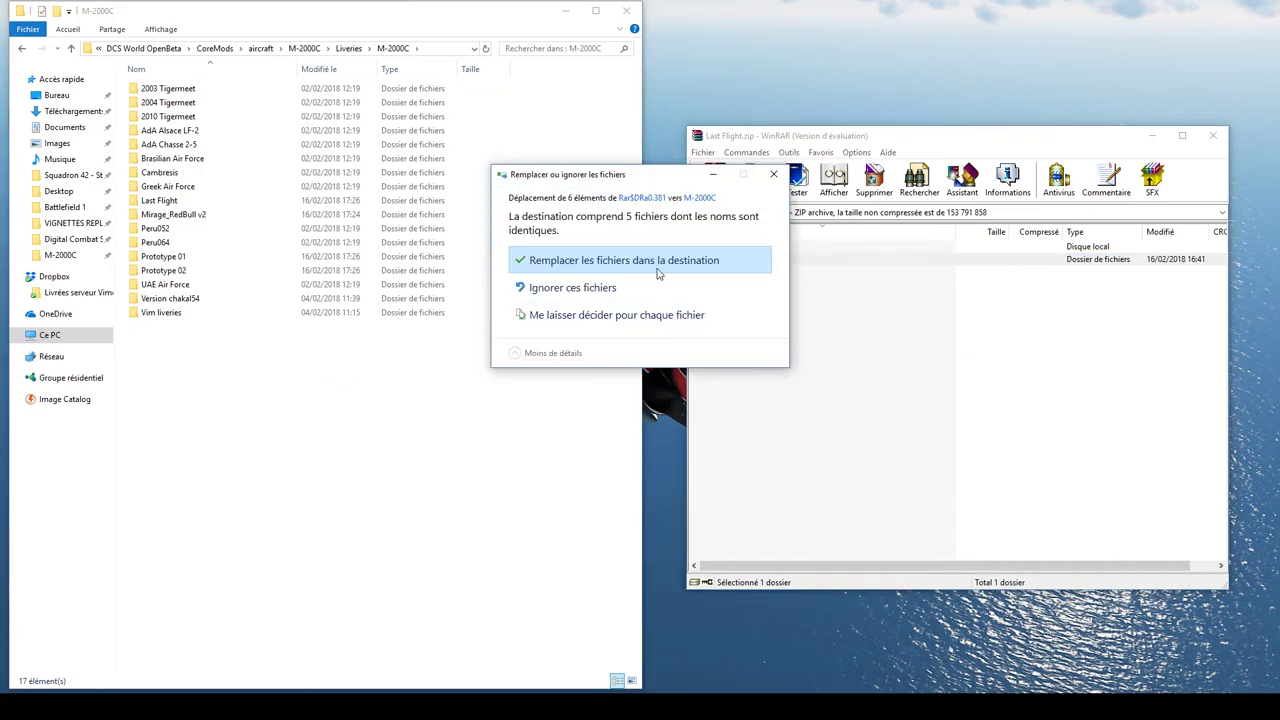
pyautogui.click(628, 264)
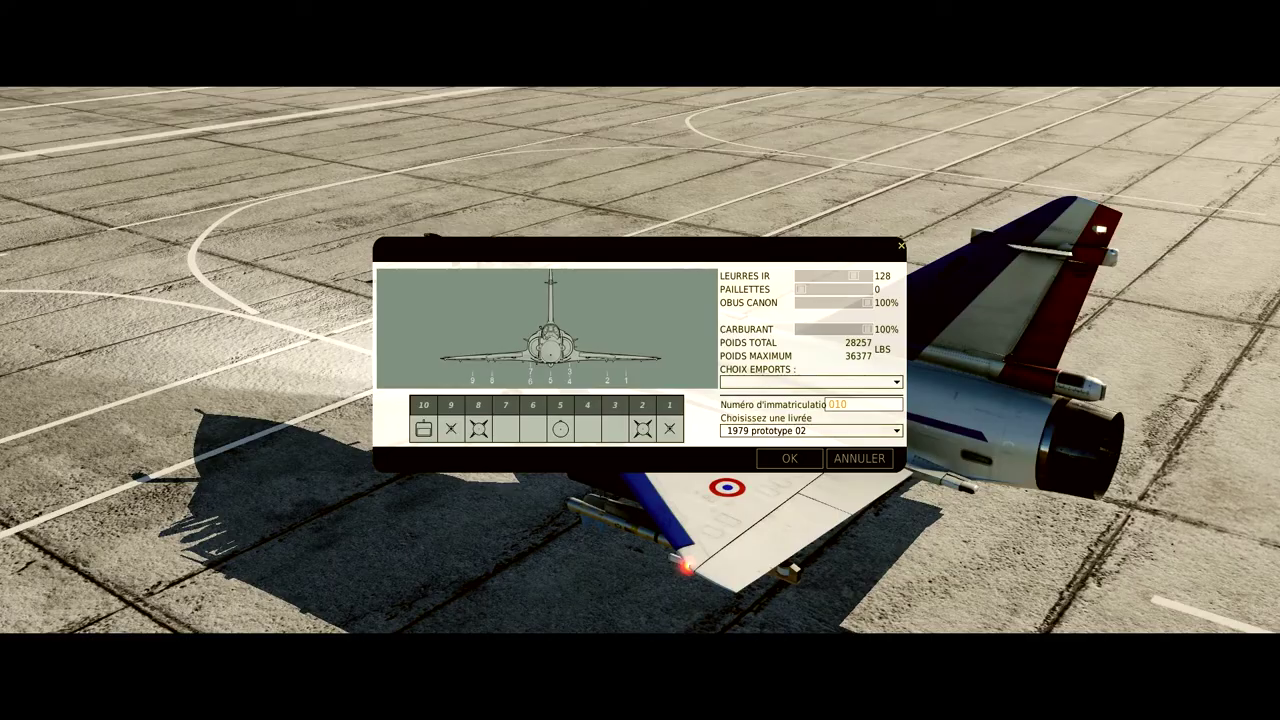
# - Pick Last Flight from the livery dropdown and confirm the loadout with OK
pyautogui.click(816, 431)
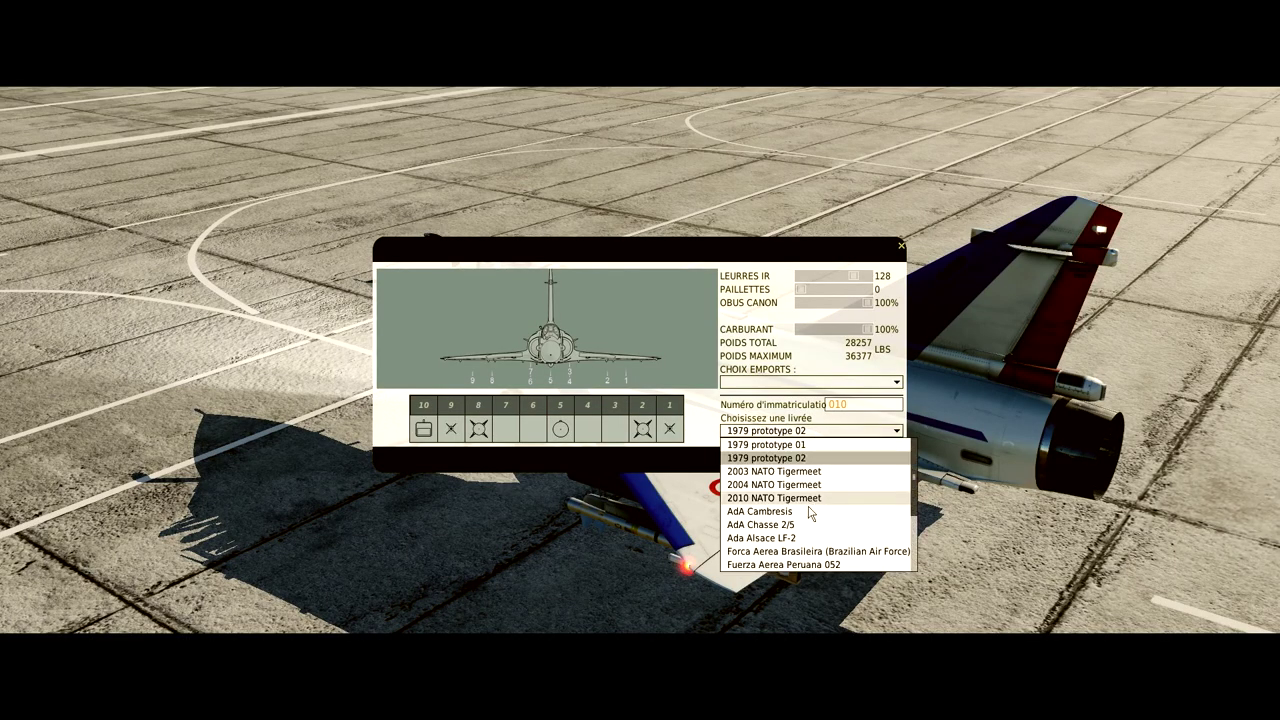
pyautogui.scroll(-2, 810, 525)
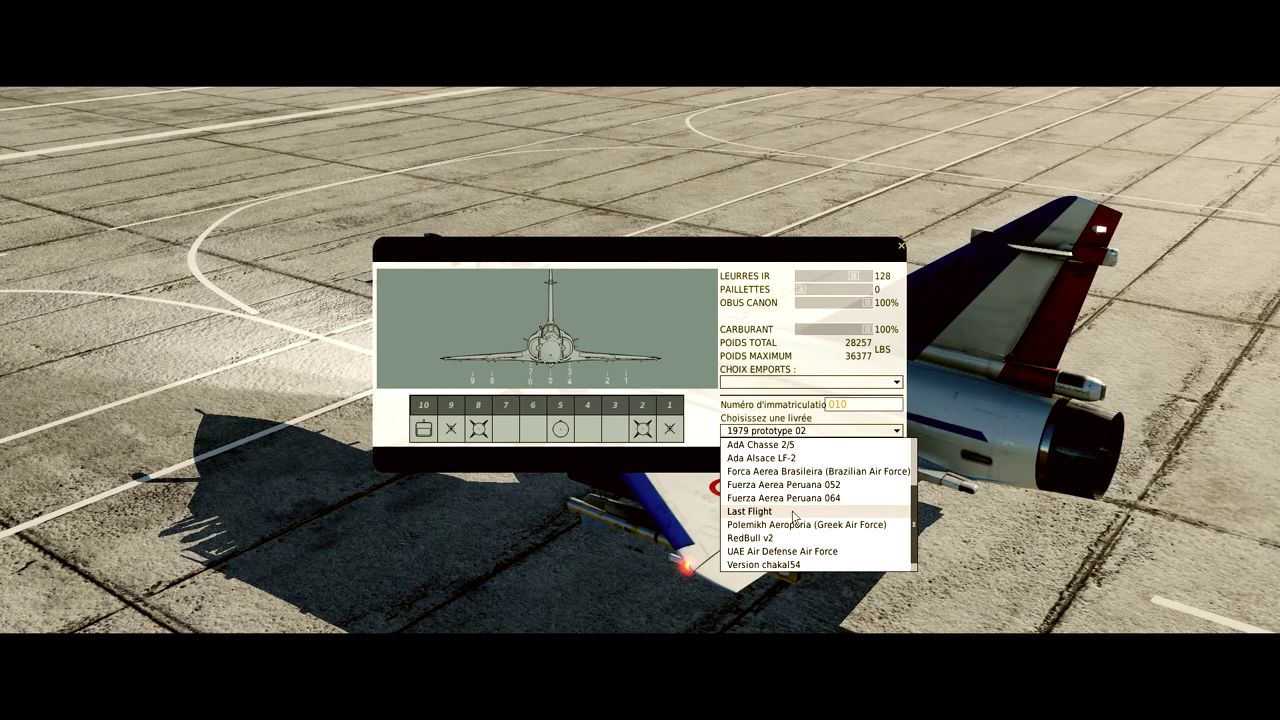
pyautogui.click(793, 513)
pyautogui.click(789, 458)
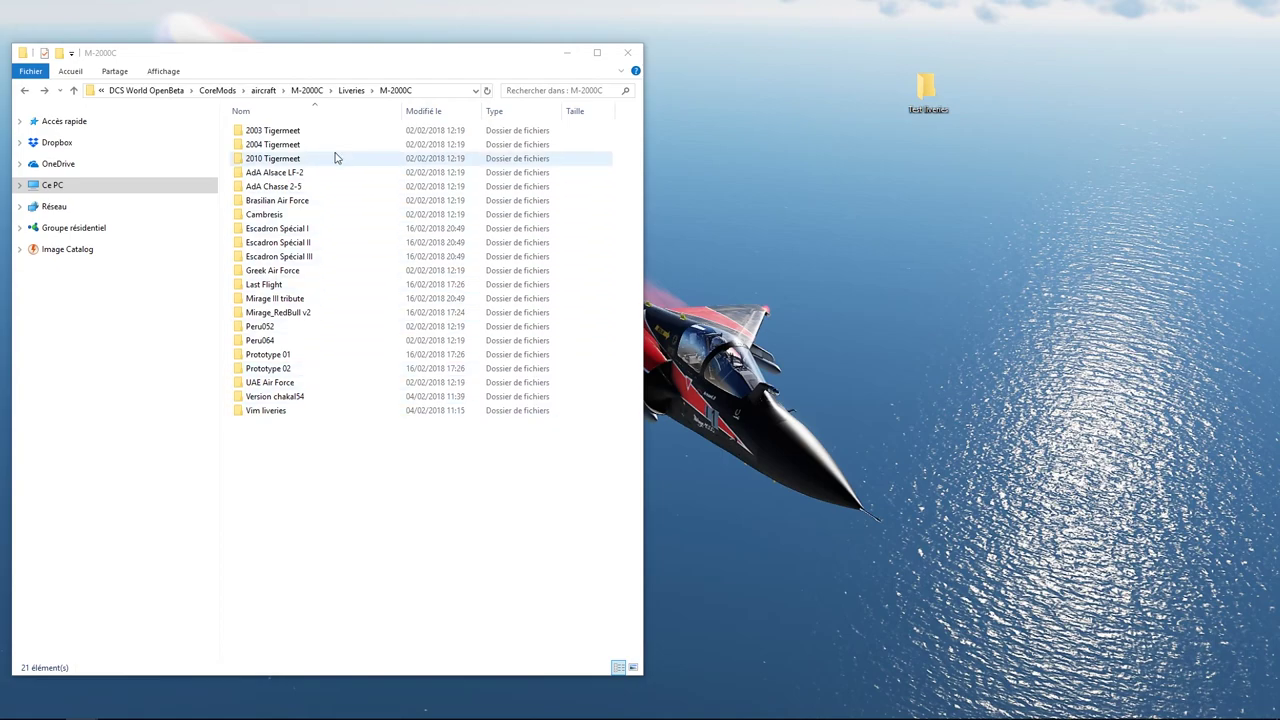
# - Copy the Cambresis folder and paste it into the desktop Test liveries folder
pyautogui.doubleClick(924, 93)
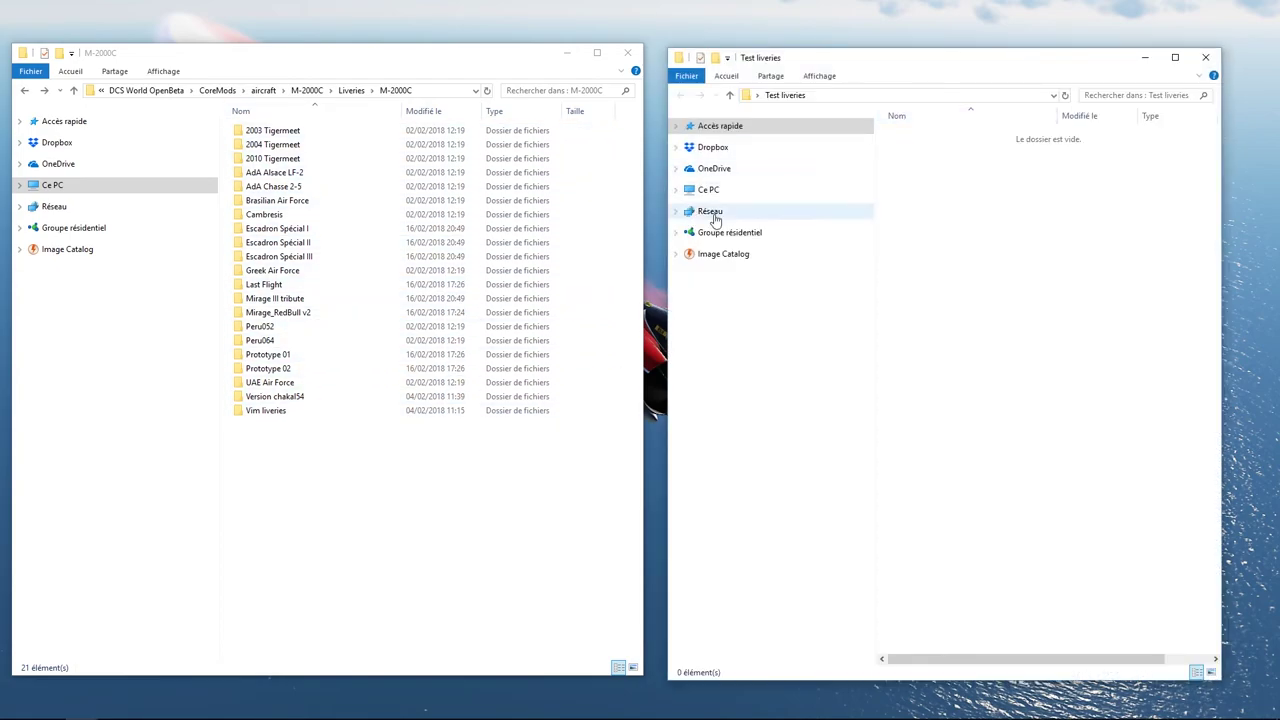
pyautogui.rightClick(320, 220)
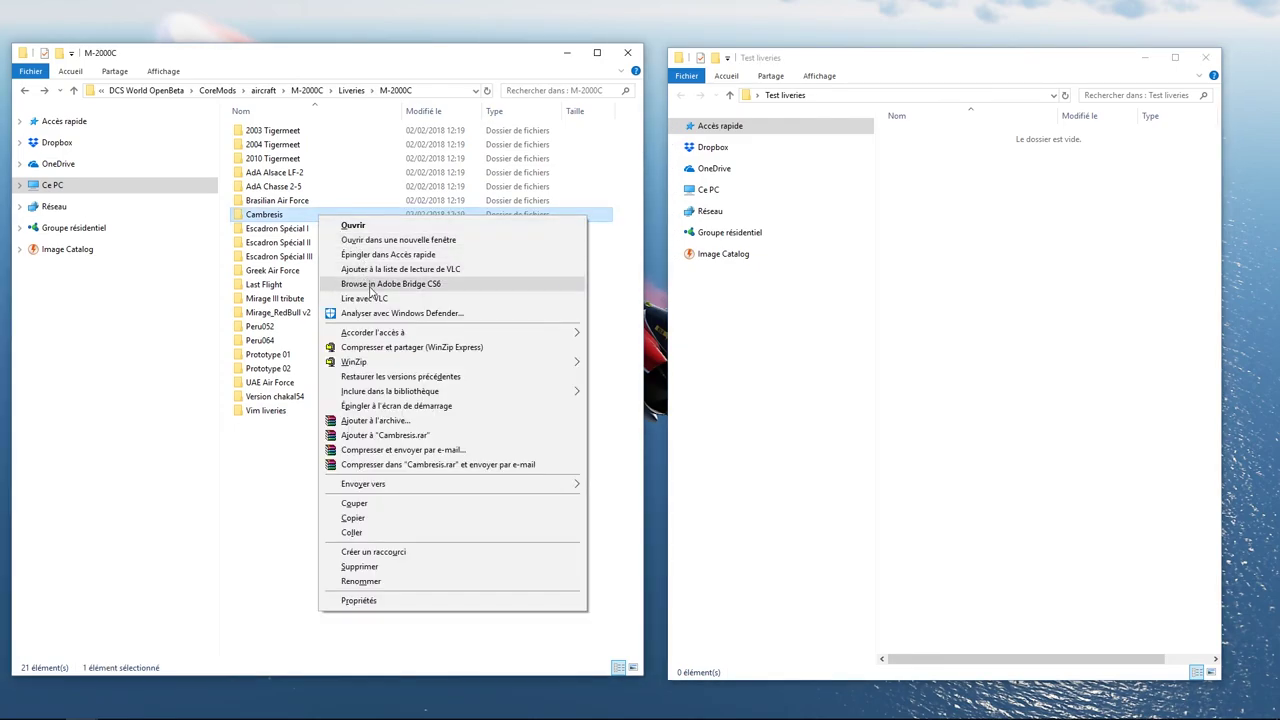
pyautogui.click(379, 520)
pyautogui.click(933, 238)
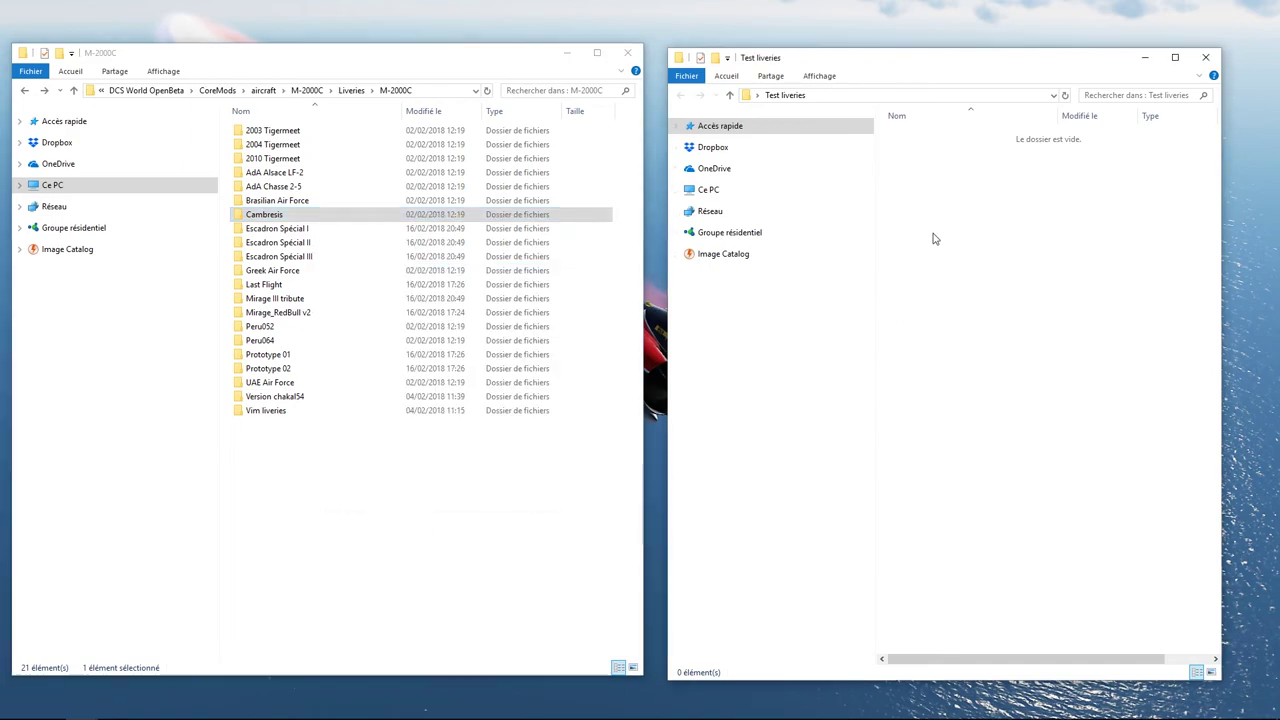
pyautogui.rightClick(933, 238)
pyautogui.click(962, 334)
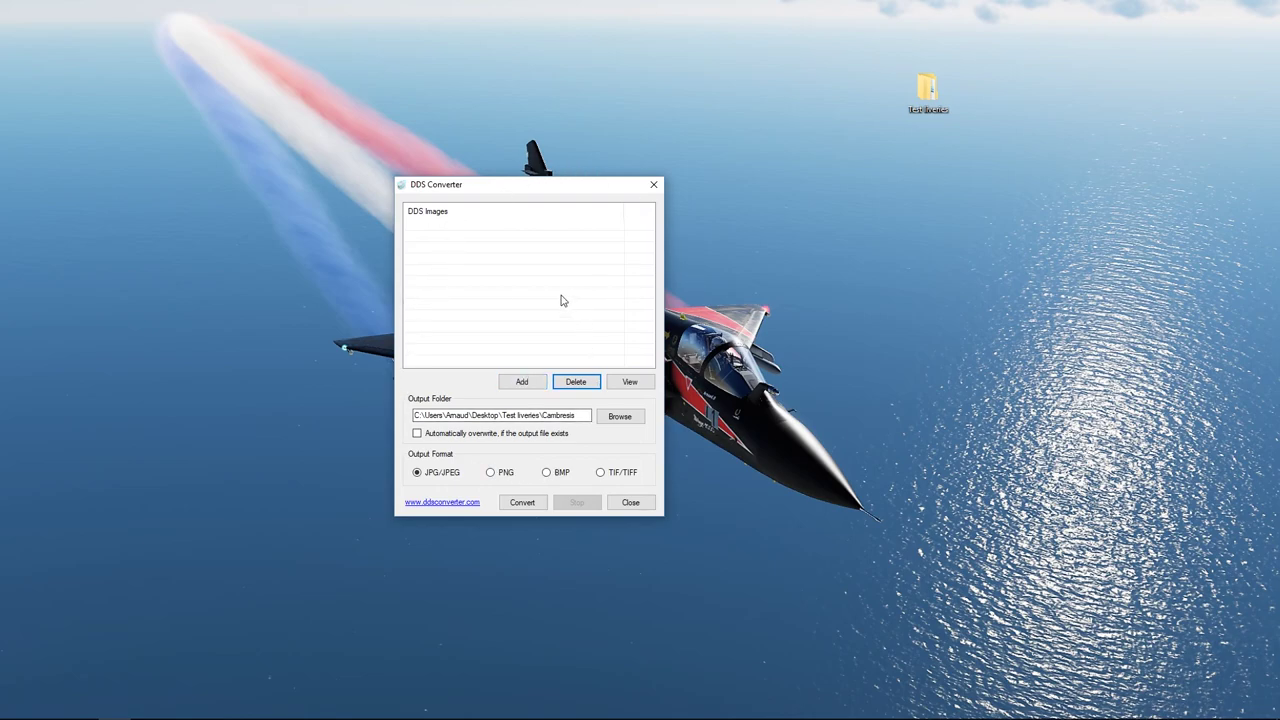
# - Add Test liveries\Cambresis\M2KC_2T_ada_camb to the conversion list
pyautogui.click(522, 381)
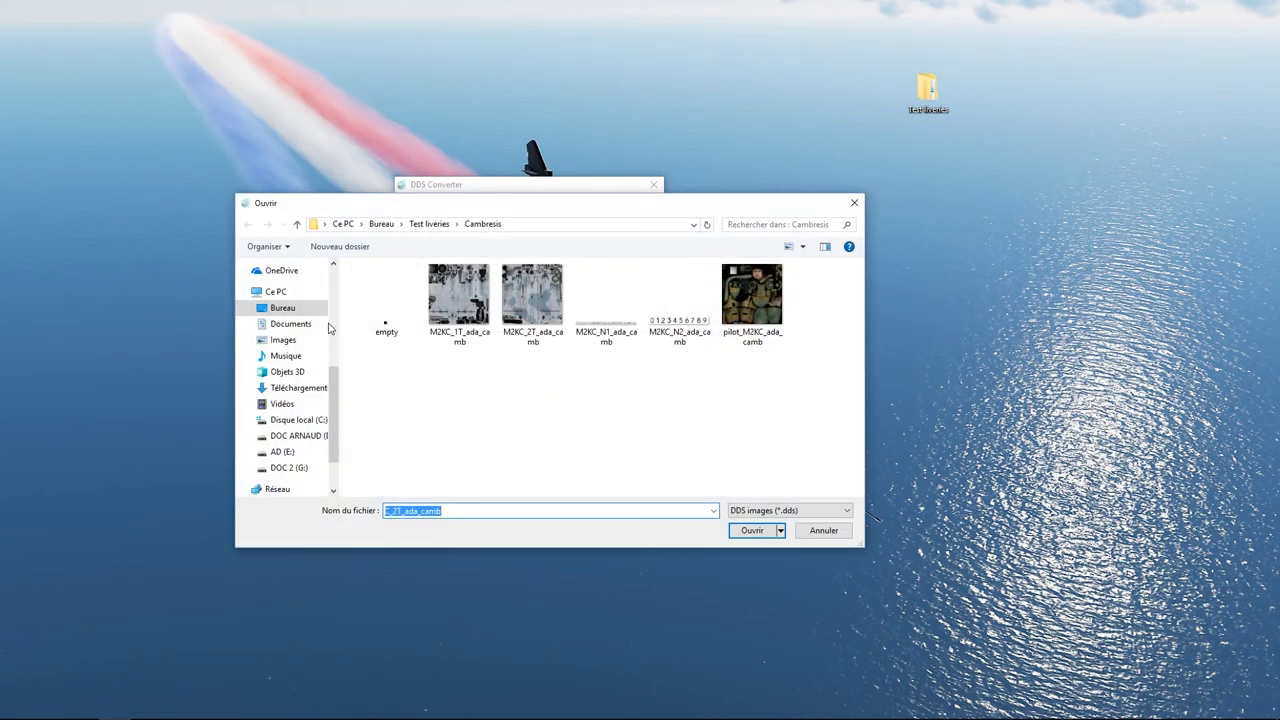
pyautogui.click(283, 308)
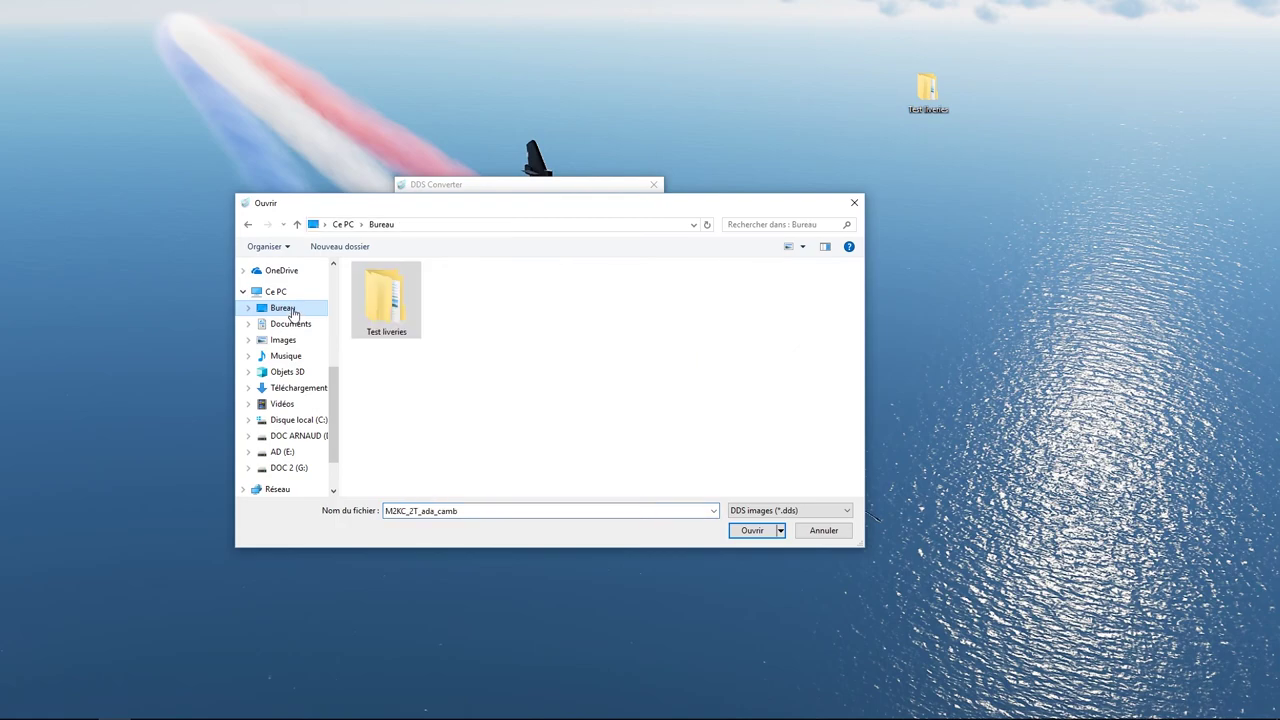
pyautogui.doubleClick(391, 293)
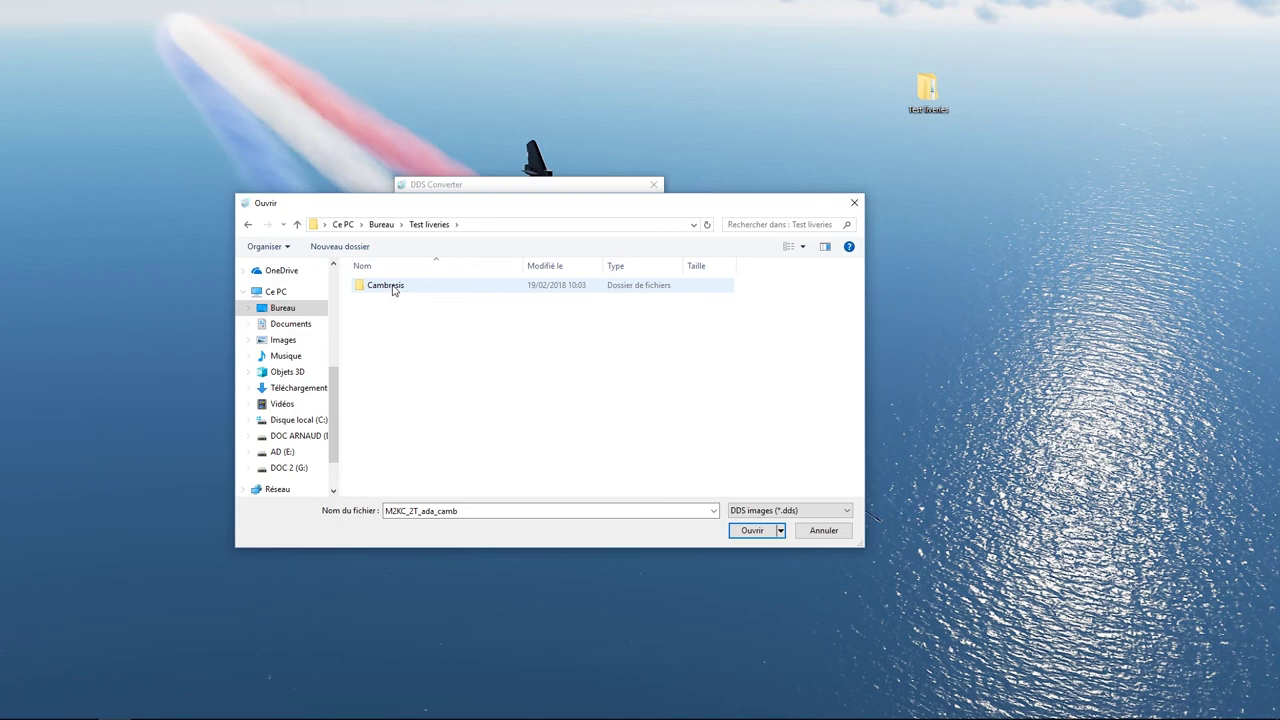
pyautogui.doubleClick(393, 290)
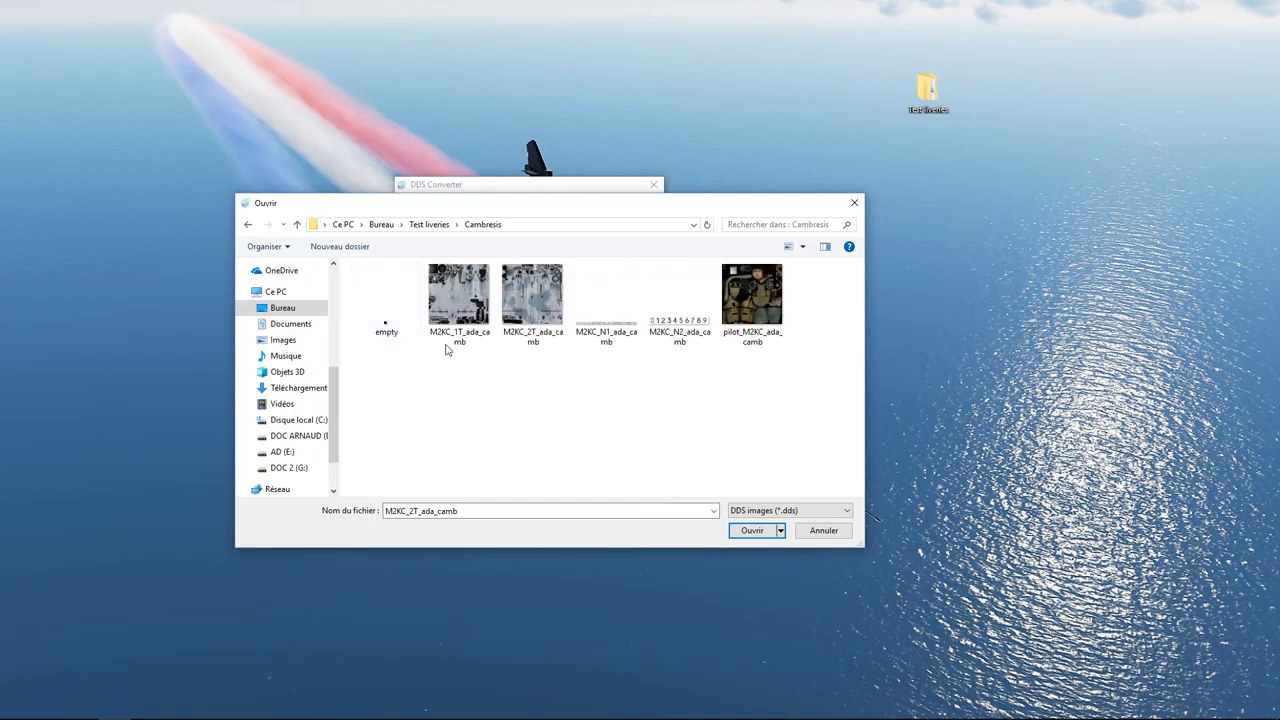
pyautogui.doubleClick(534, 292)
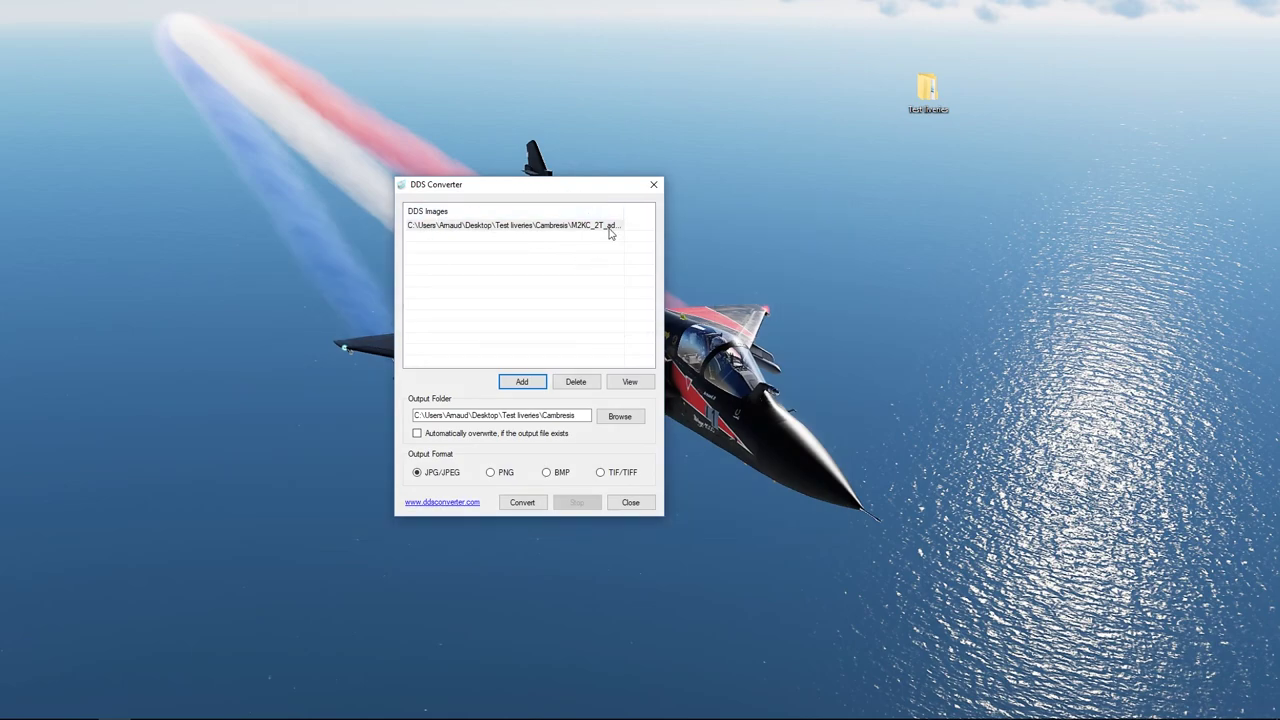
# - Set the output folder to a new folder named Jpeg inside Test liveries
pyautogui.click(620, 416)
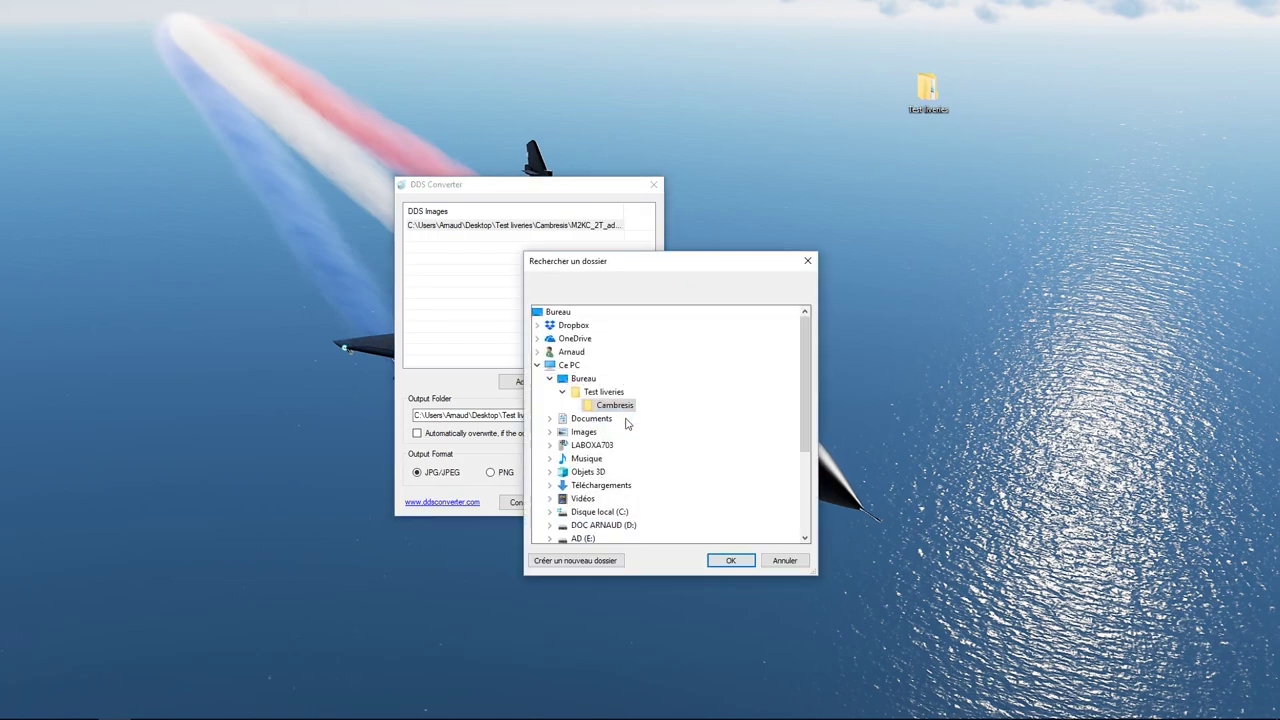
pyautogui.click(581, 381)
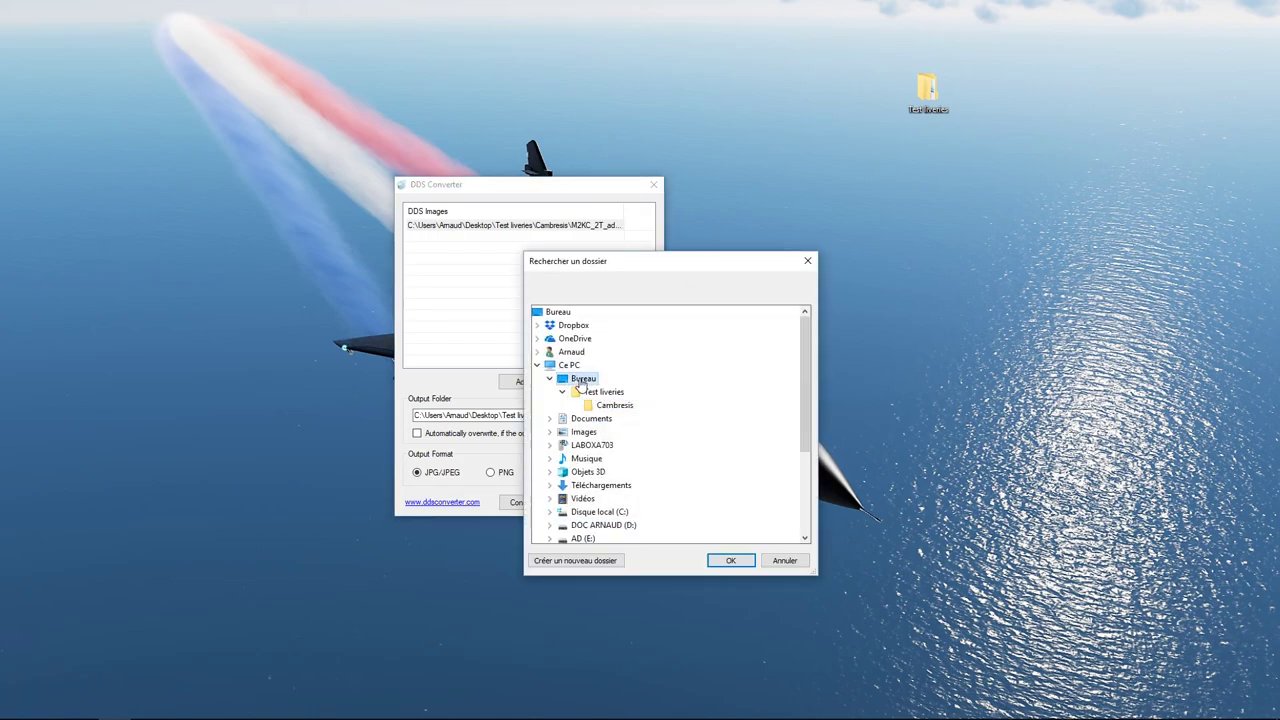
pyautogui.click(603, 392)
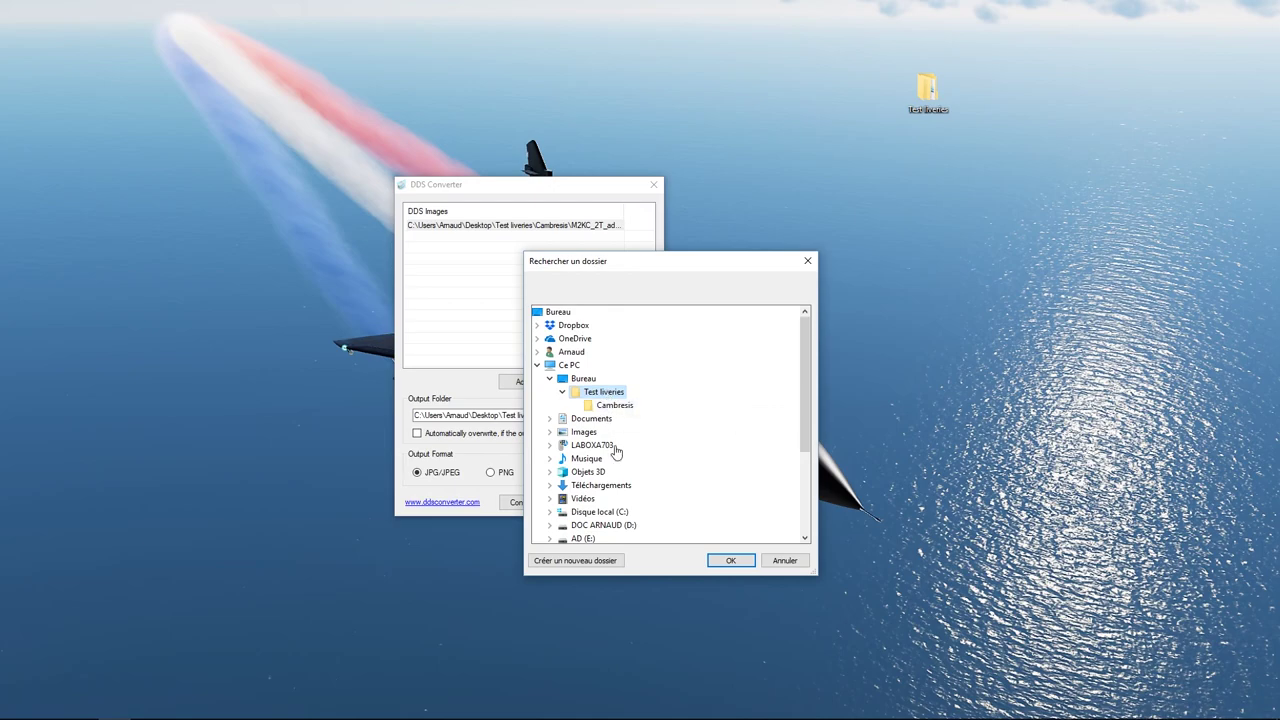
pyautogui.click(575, 560)
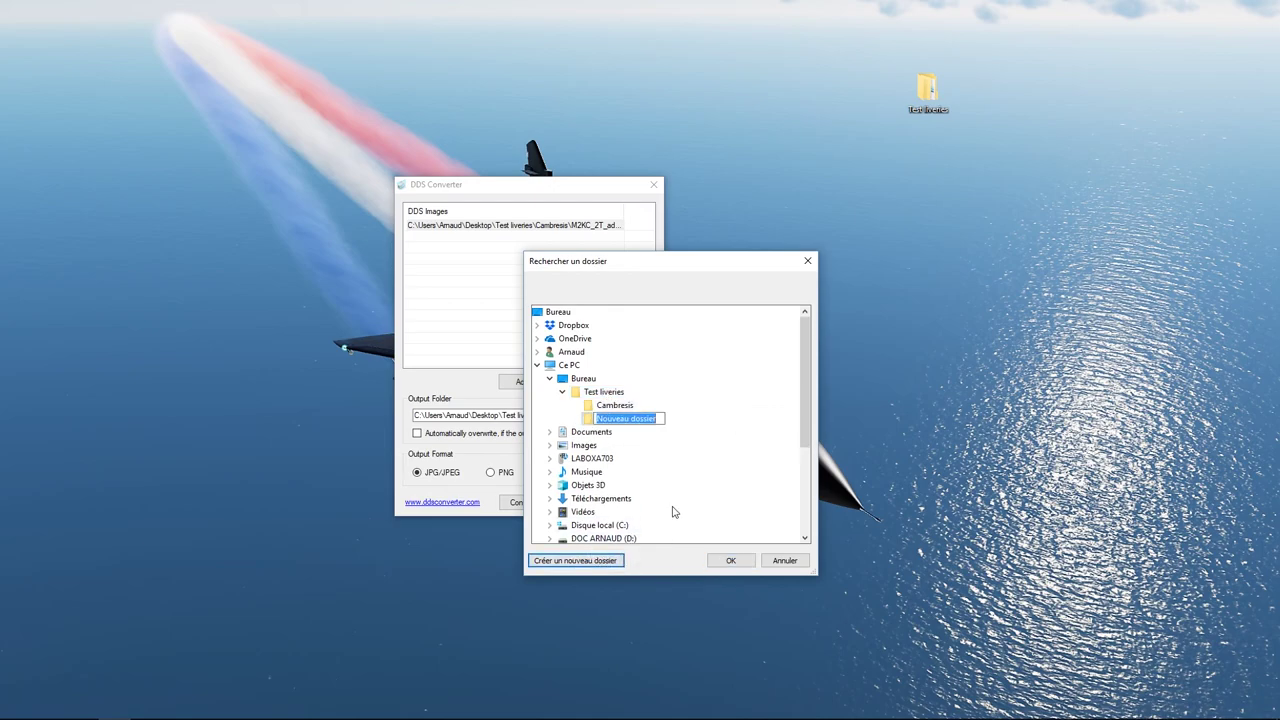
pyautogui.write('Jpeg')
pyautogui.click(731, 560)
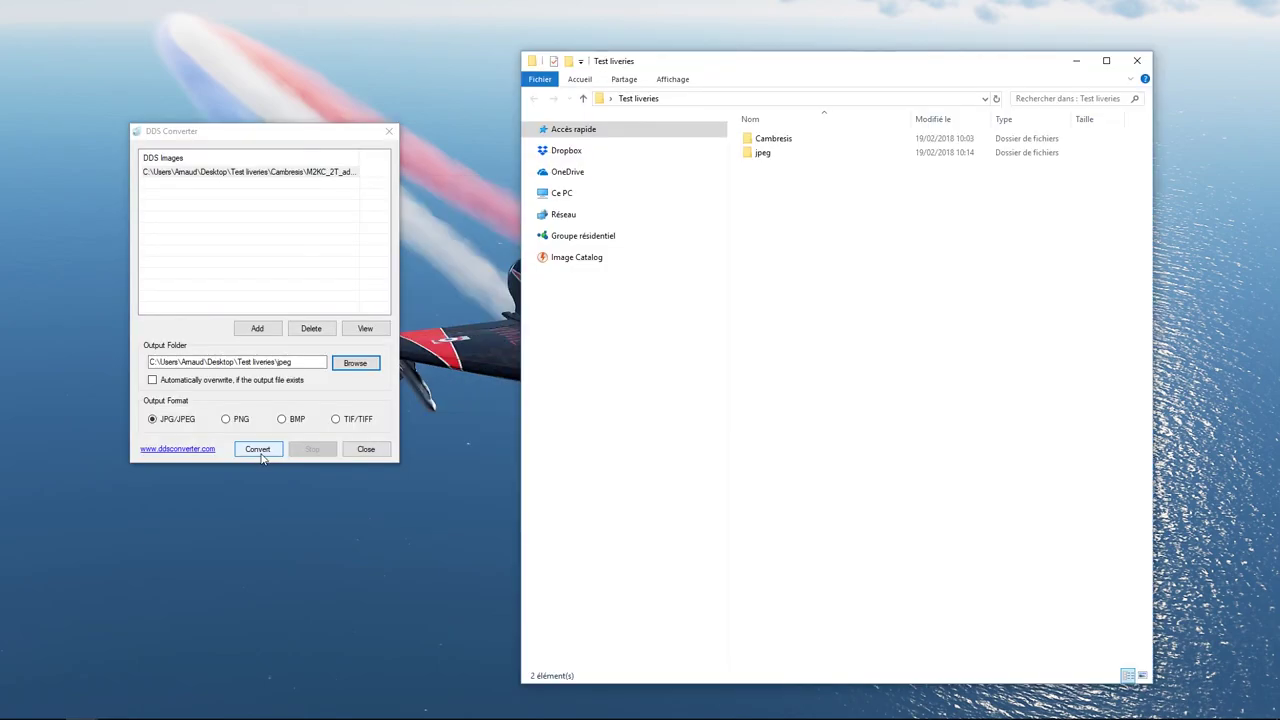
# - Run the conversion to JPEG and dismiss the finished message
pyautogui.click(262, 457)
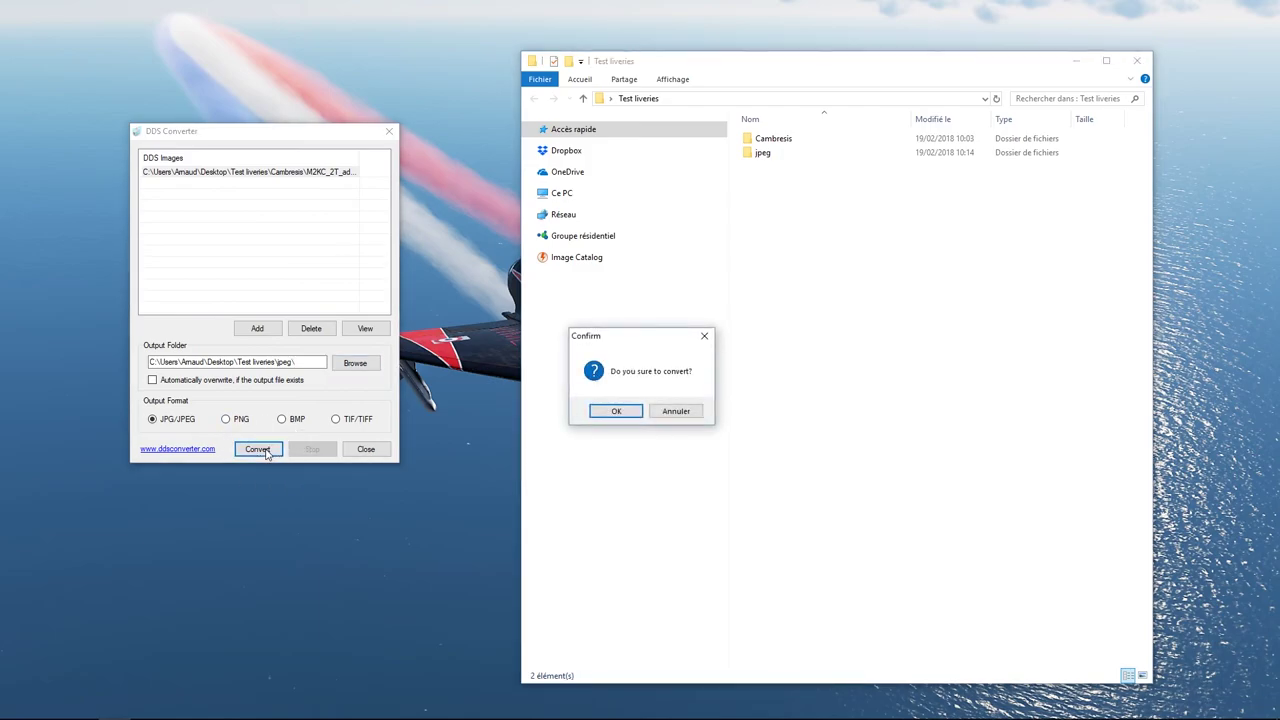
pyautogui.click(618, 416)
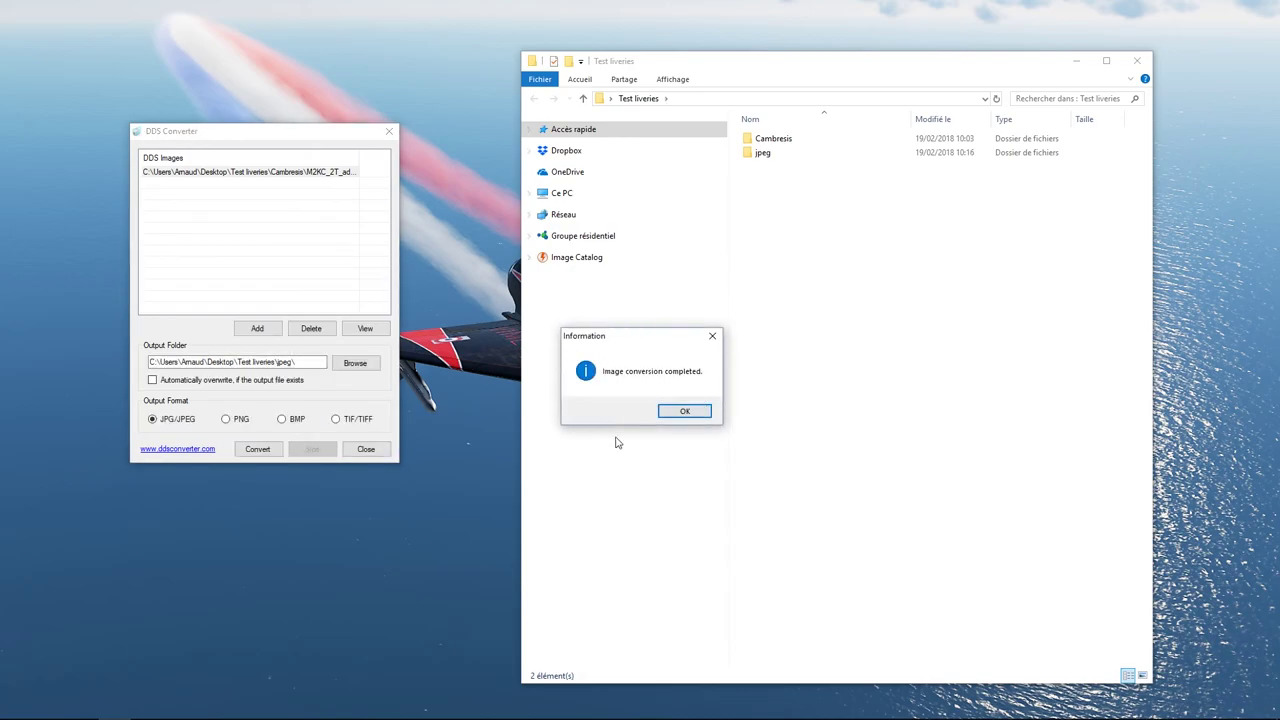
pyautogui.click(676, 411)
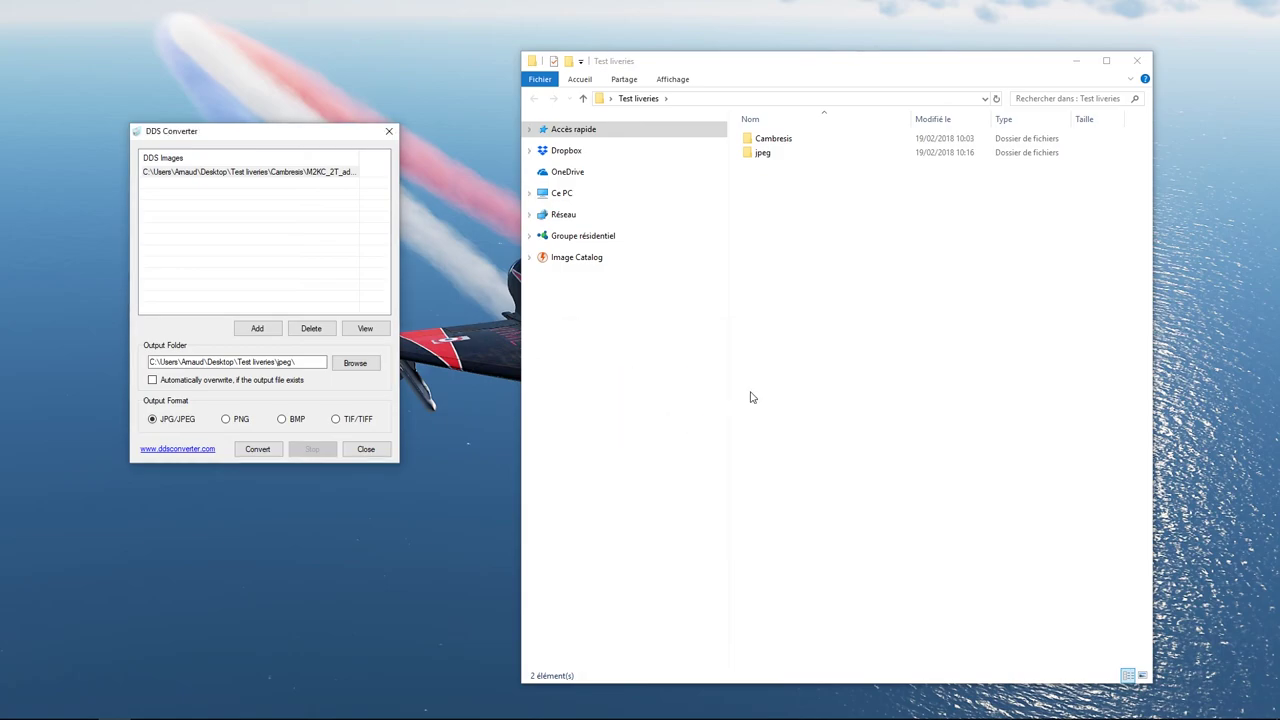
# - Open the converted M2KC_2T_ada_camb image from the jpeg folder in Photoshop CS6
pyautogui.doubleClick(759, 153)
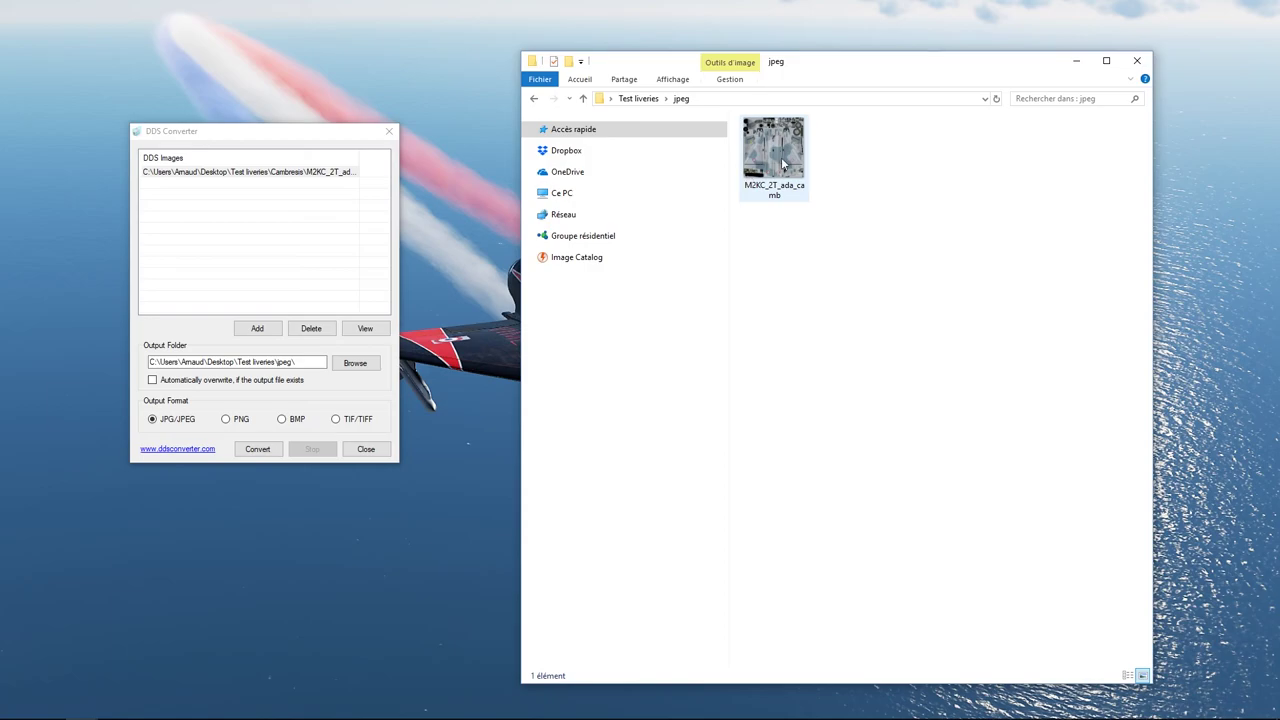
pyautogui.rightClick(783, 163)
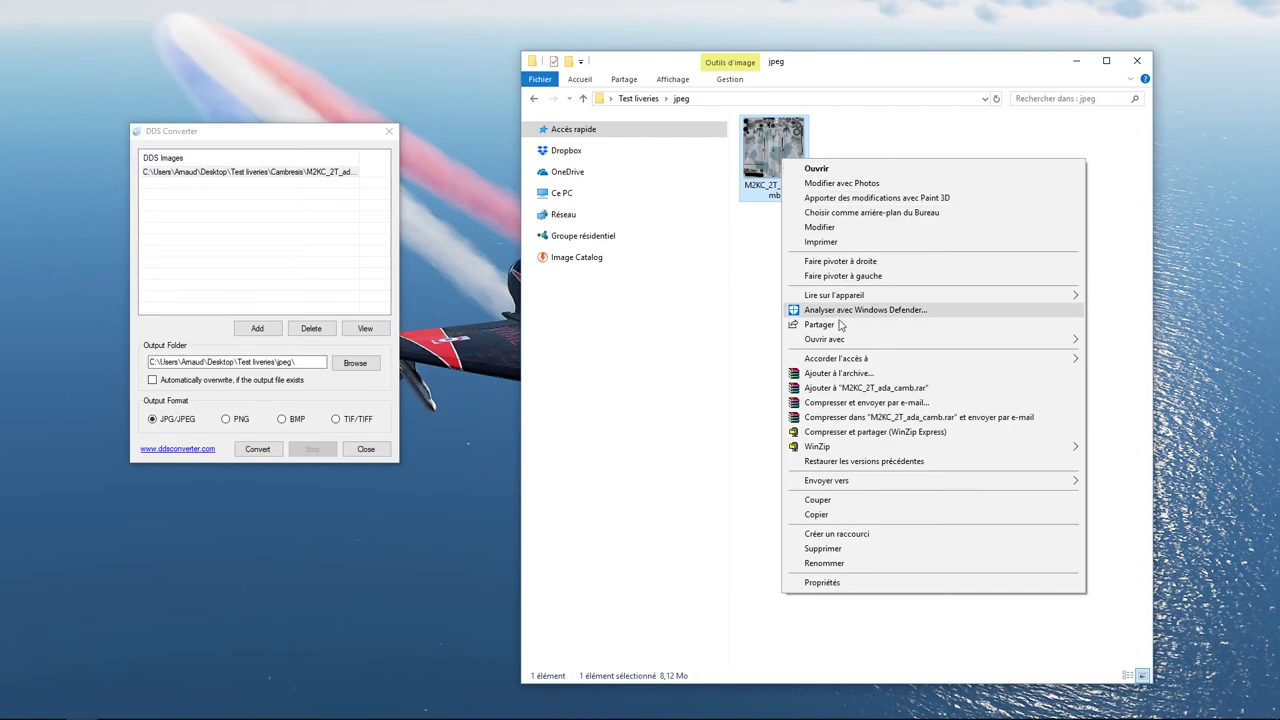
pyautogui.moveTo(834, 339)
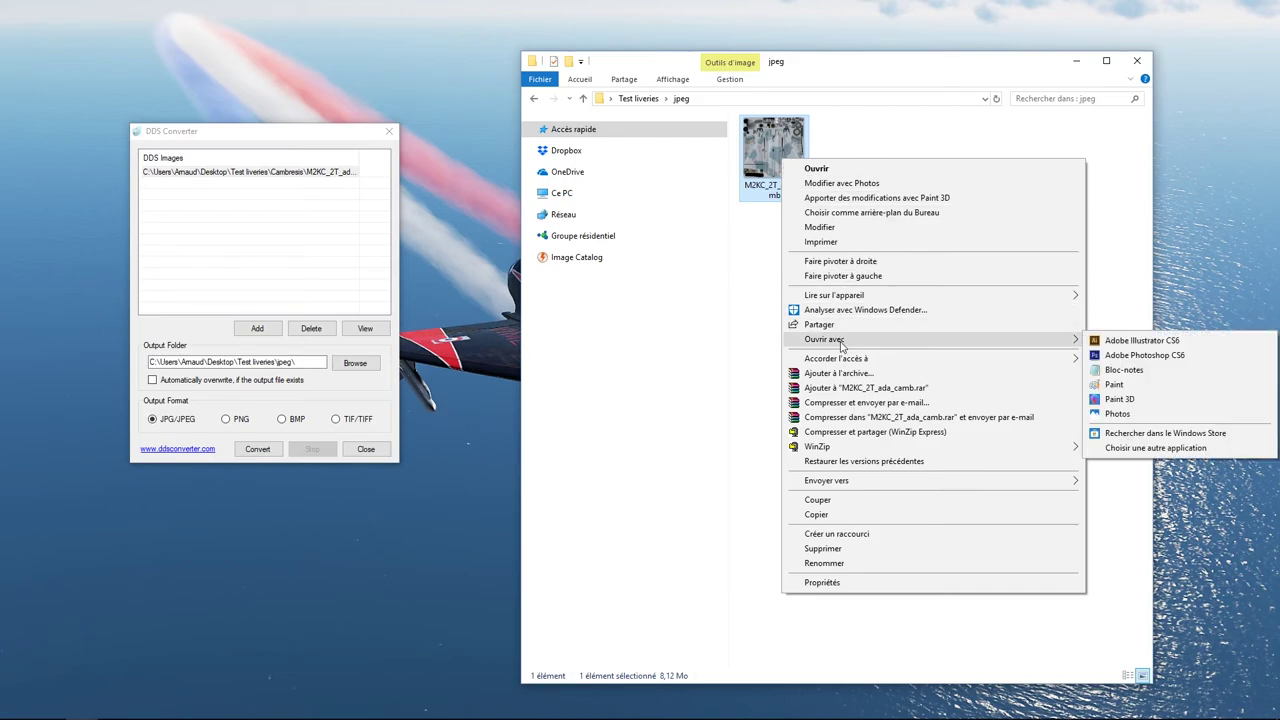
pyautogui.click(1122, 356)
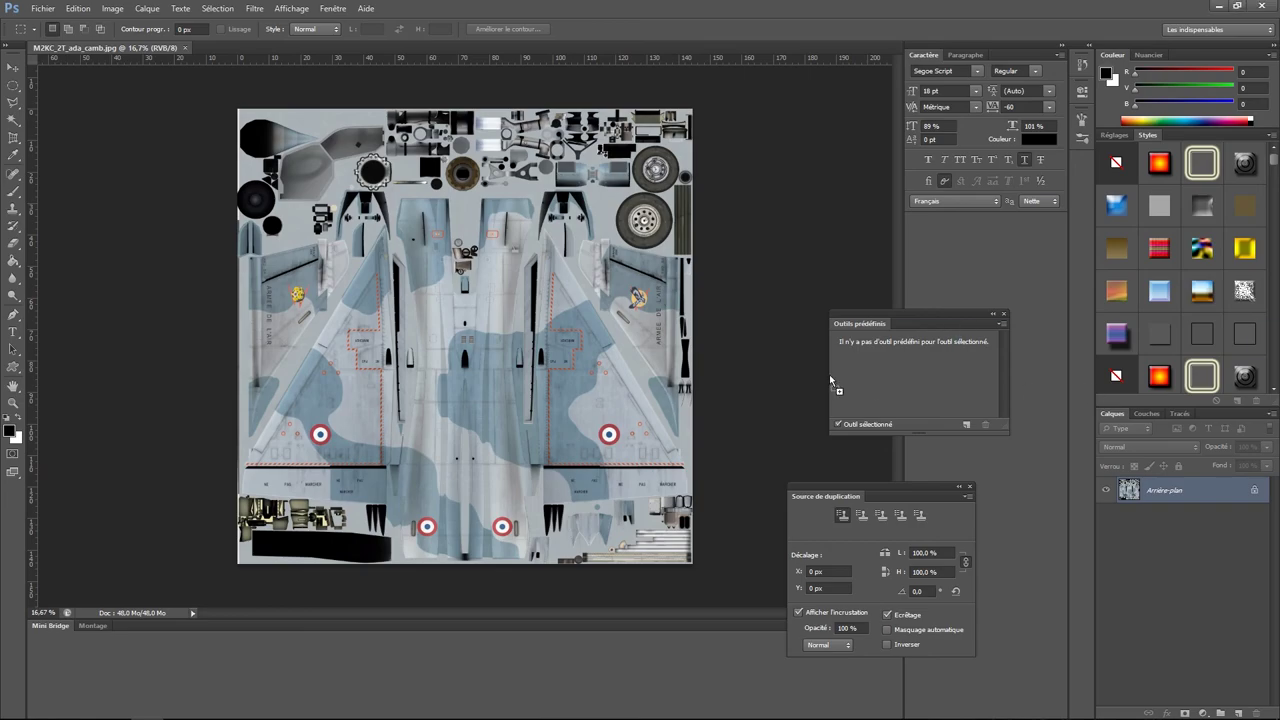
# - Place the red Vim logo, then save as JPEG over M2KC_2T_ada_camb.jpg with default quality options
pyautogui.moveTo(831, 371); pyautogui.dragTo(598, 402)
pyautogui.press('Return')
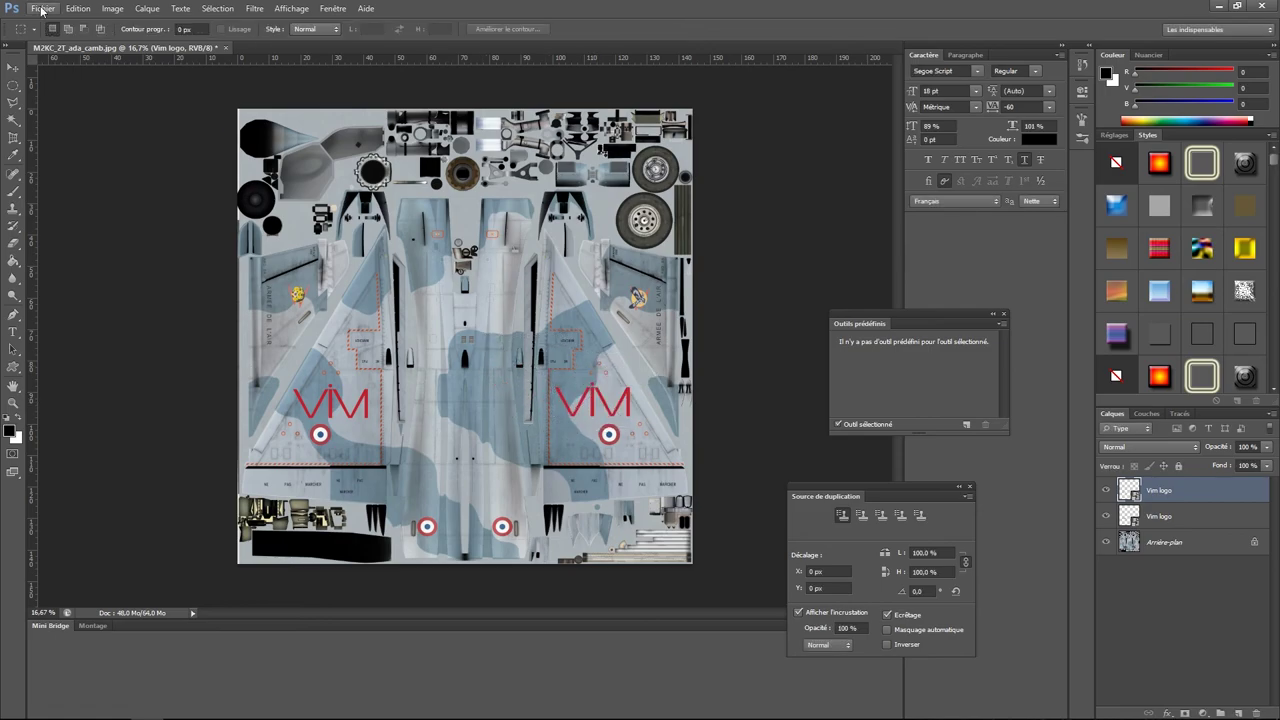
pyautogui.click(42, 9)
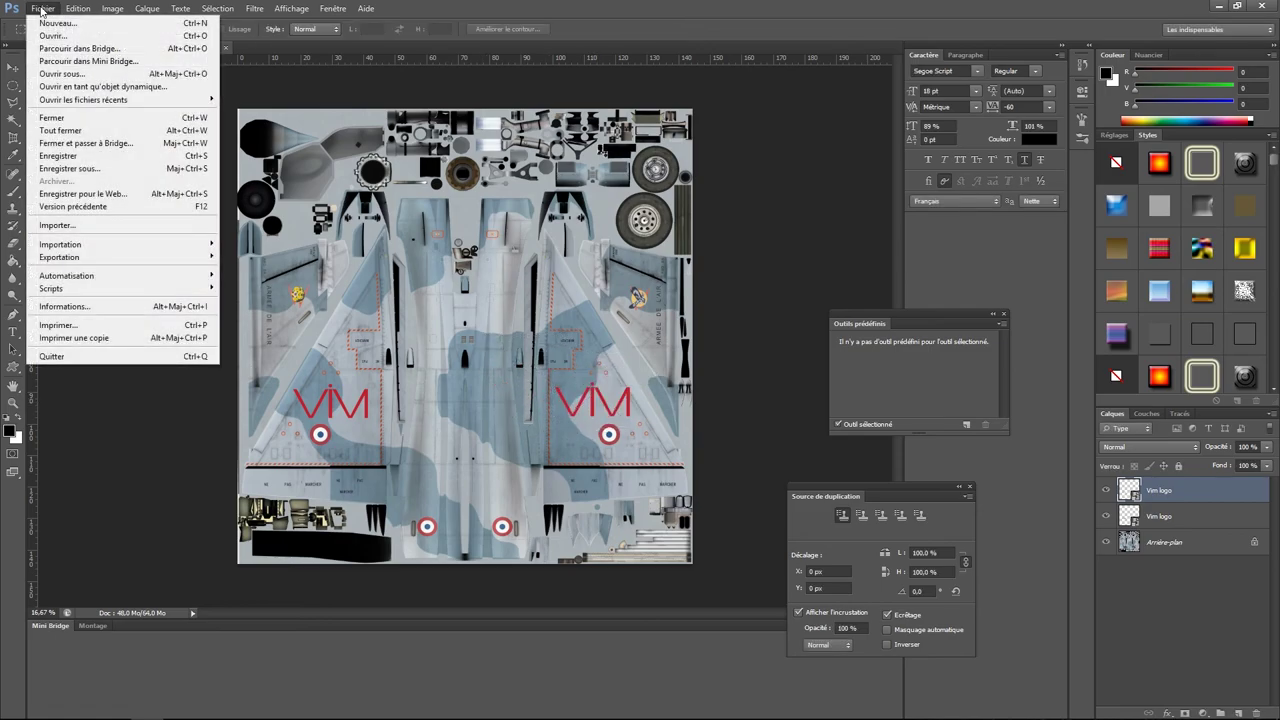
pyautogui.click(72, 157)
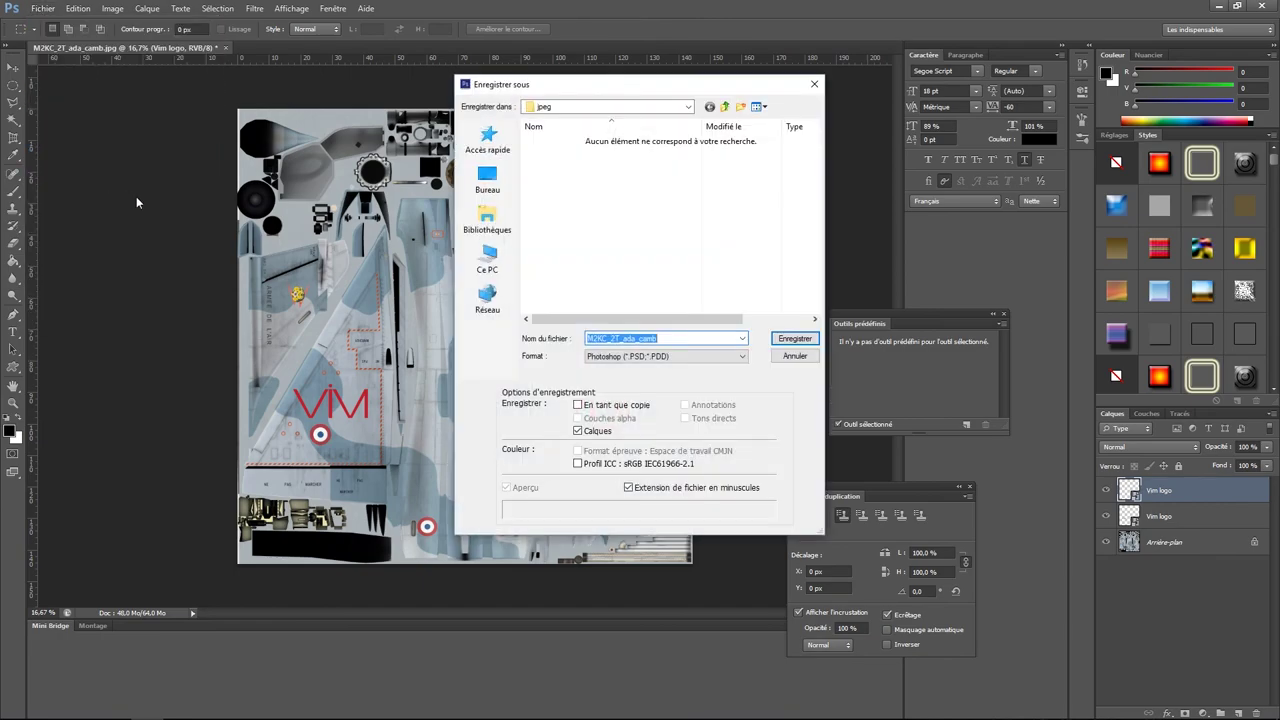
pyautogui.click(744, 357)
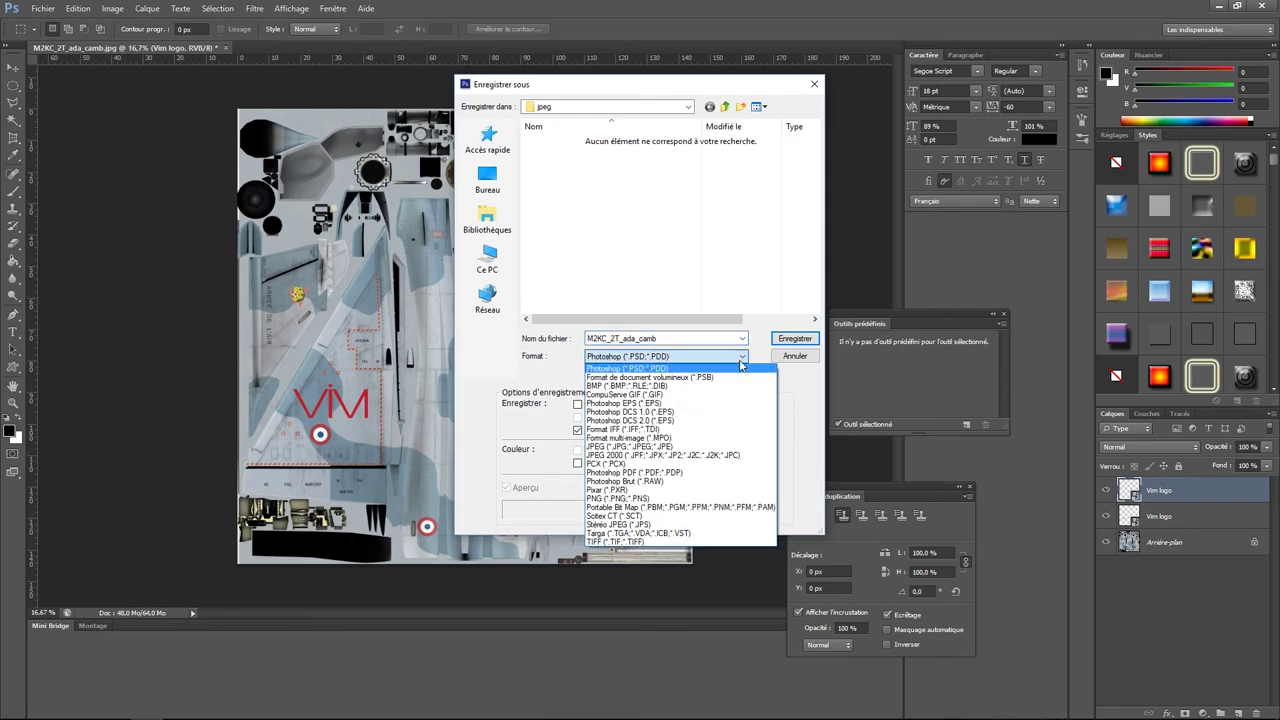
pyautogui.click(676, 447)
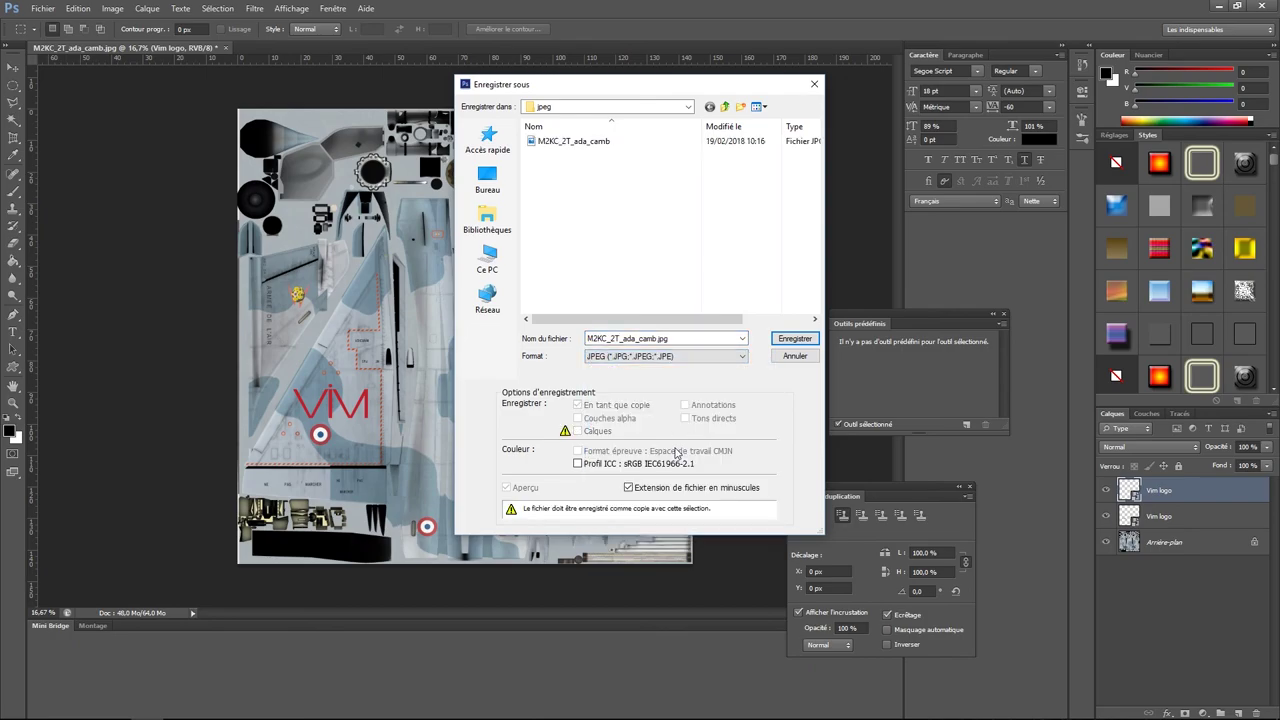
pyautogui.click(795, 340)
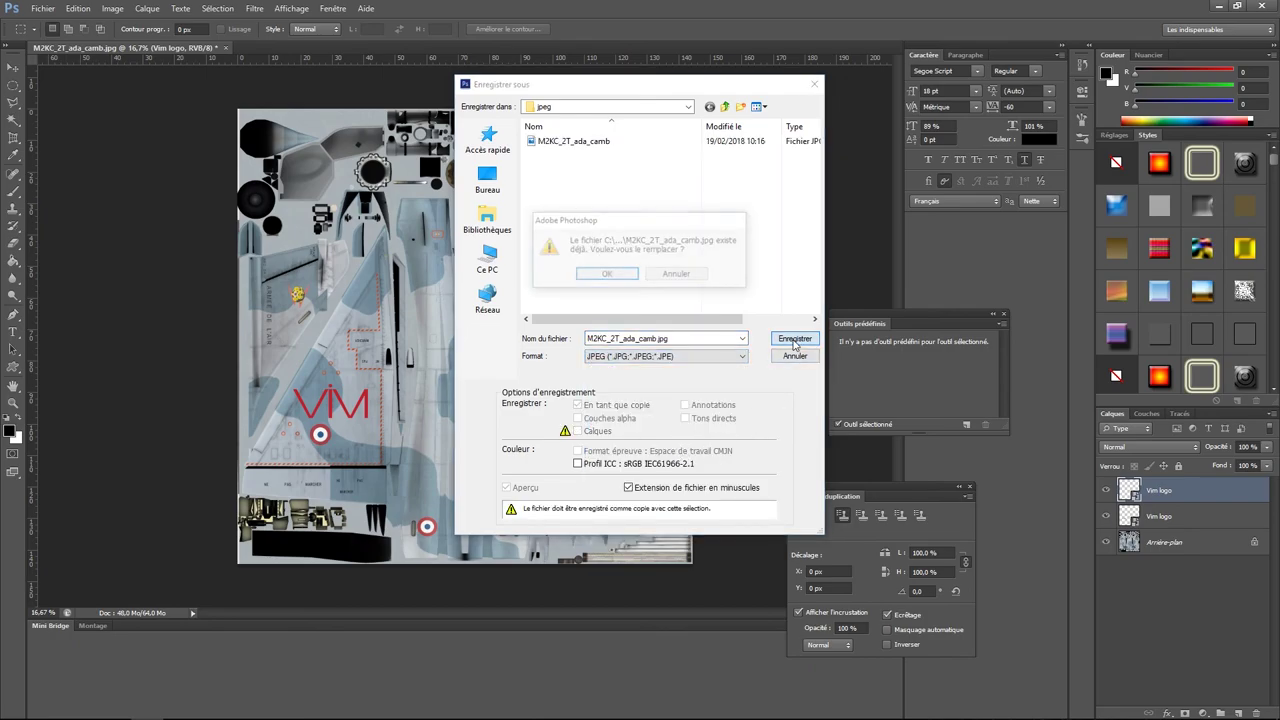
pyautogui.click(603, 275)
pyautogui.click(715, 192)
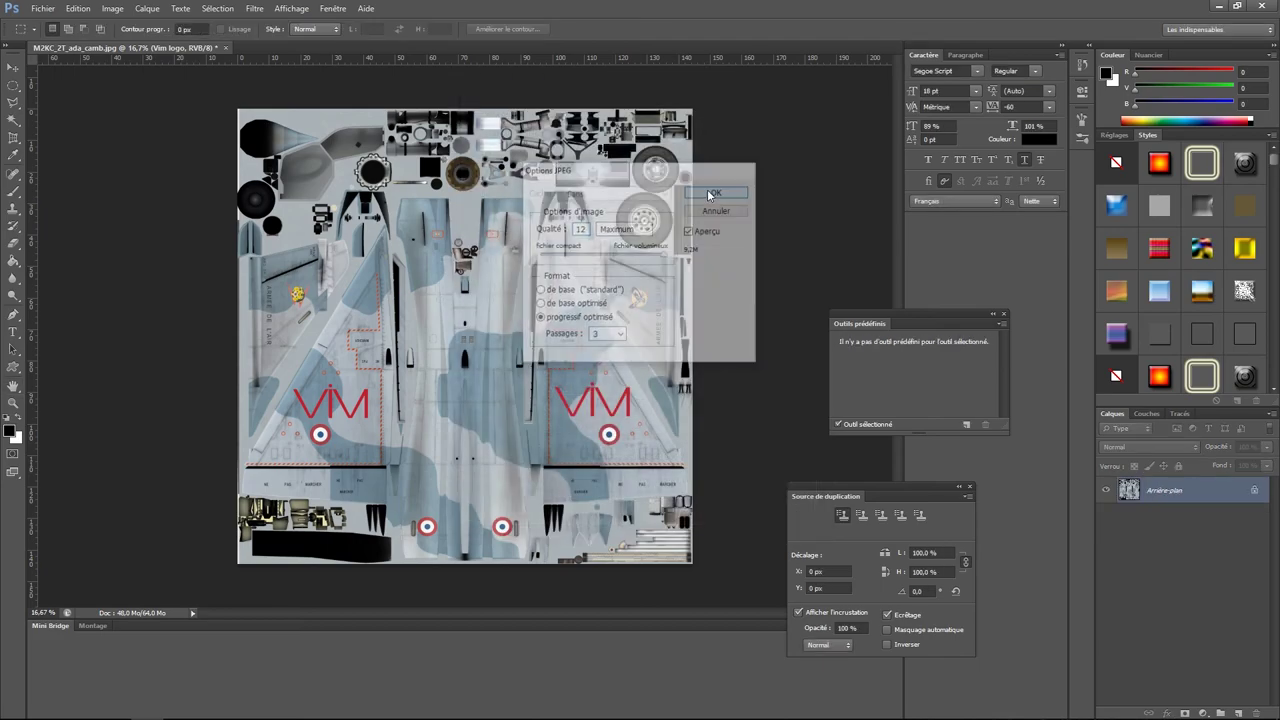
pyautogui.hotkey('alt', 'Tab')
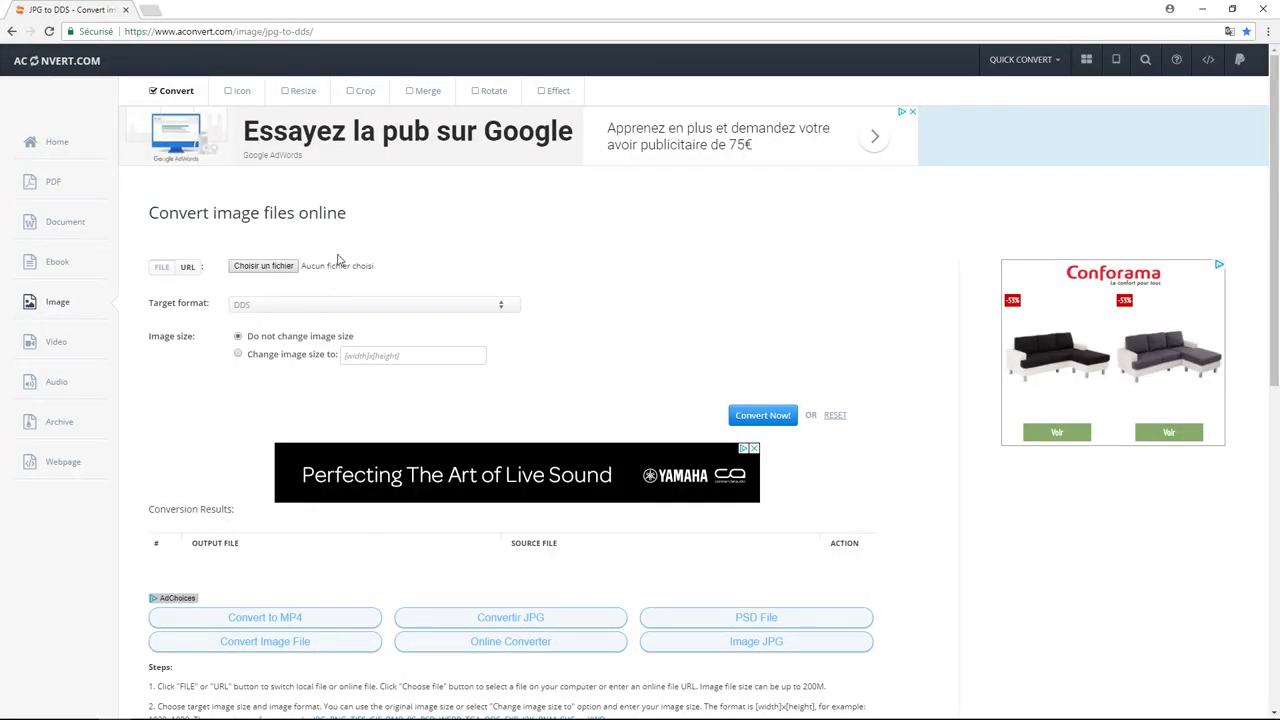
# - Upload M2KC_2T_ada_camb.jpg from Test liveries\jpeg as the file to convert
pyautogui.click(268, 268)
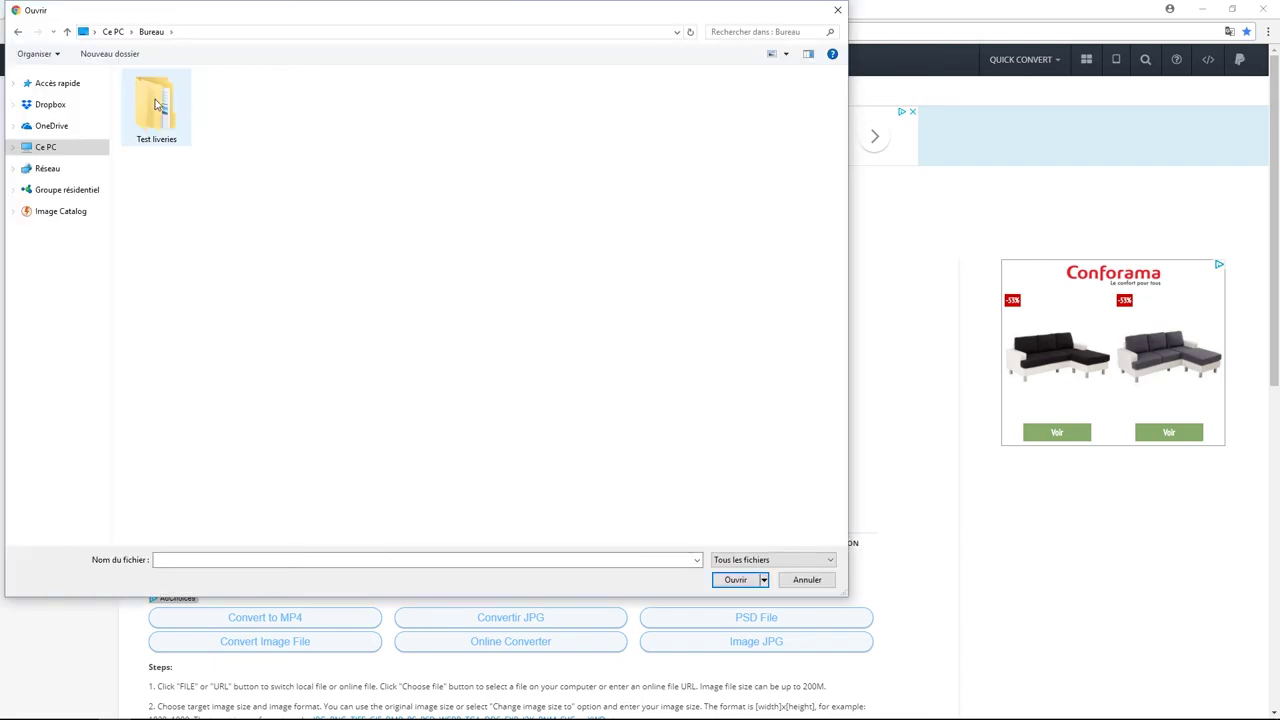
pyautogui.doubleClick(157, 119)
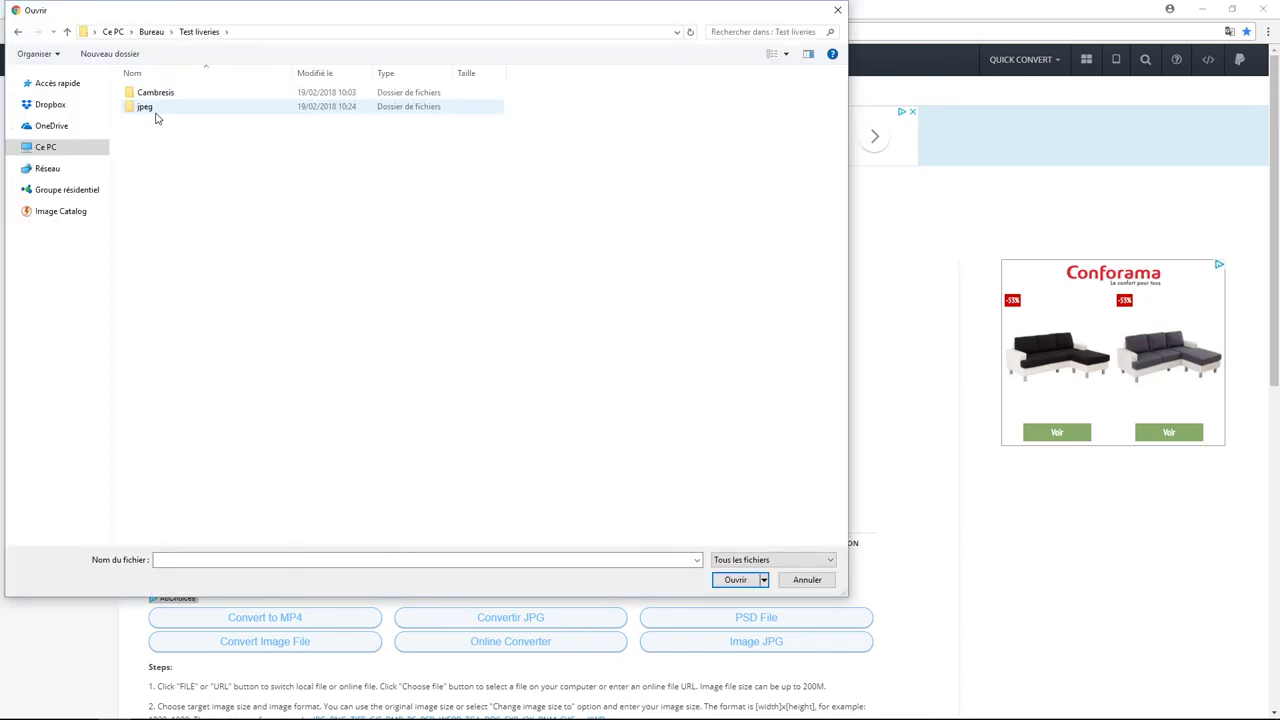
pyautogui.doubleClick(171, 117)
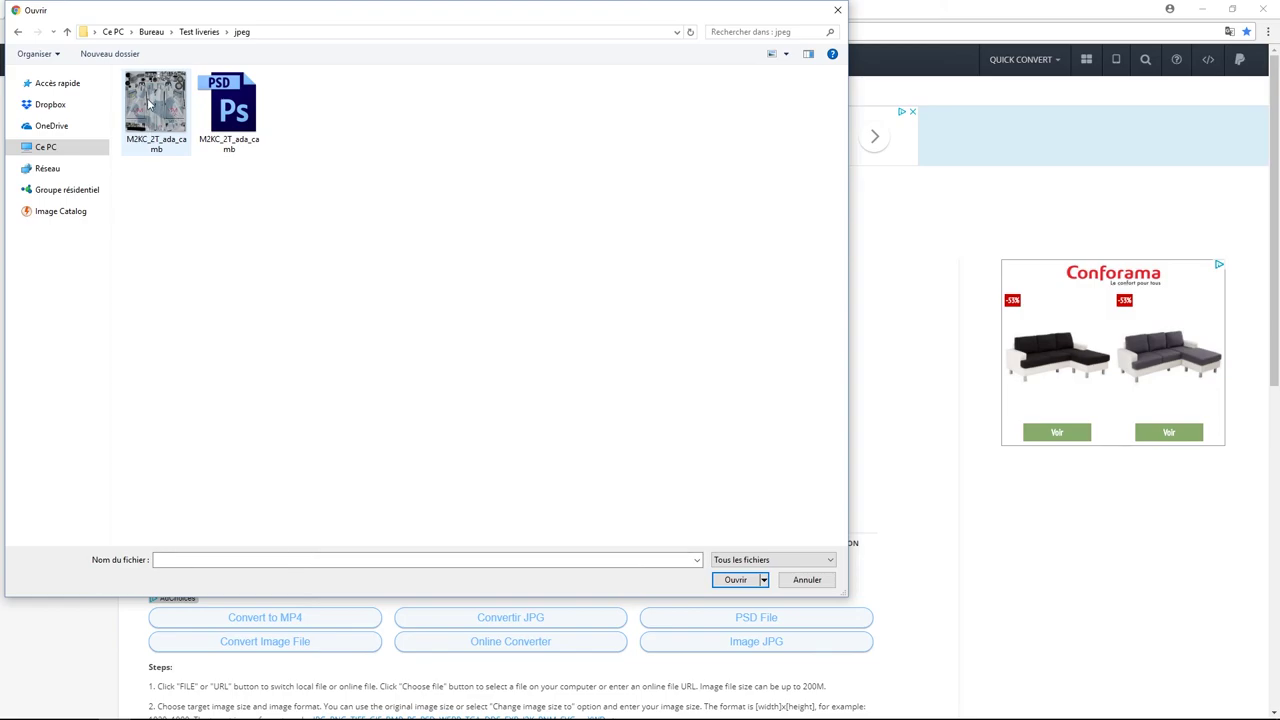
pyautogui.doubleClick(150, 103)
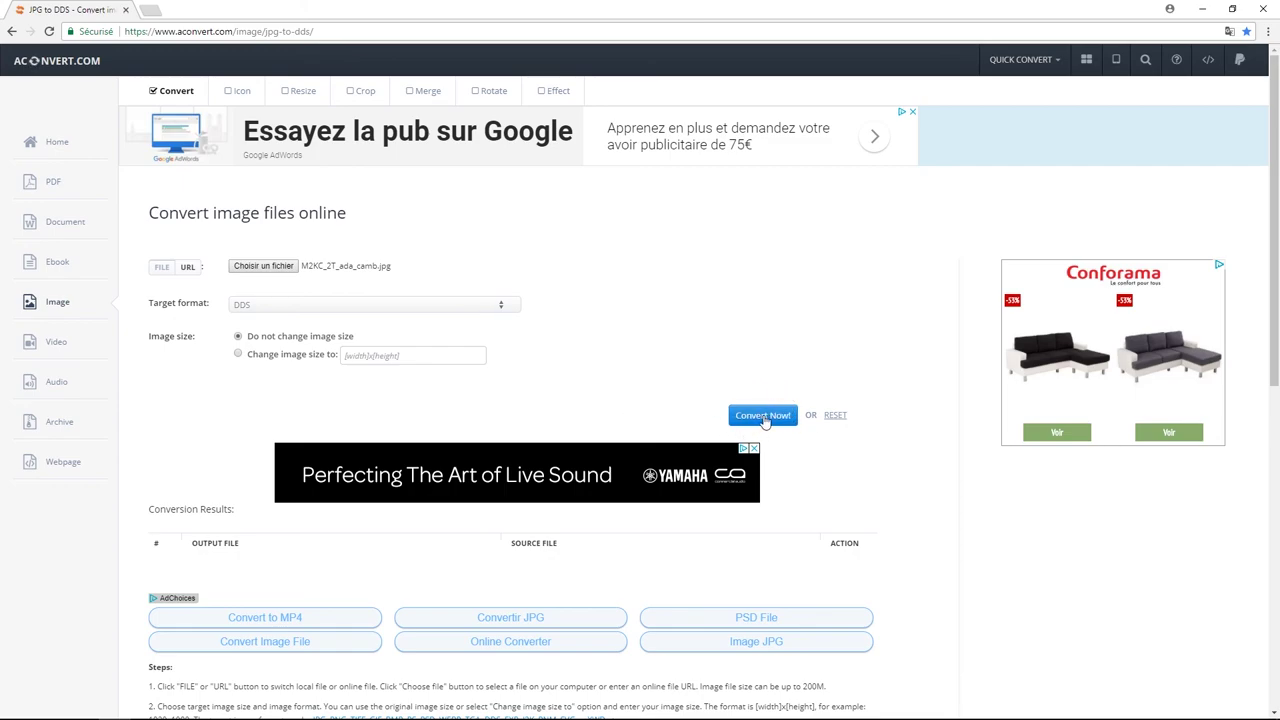
# - Convert the JPEG to DDS and download the resulting 6rdrv-txm3f.dds
pyautogui.click(763, 416)
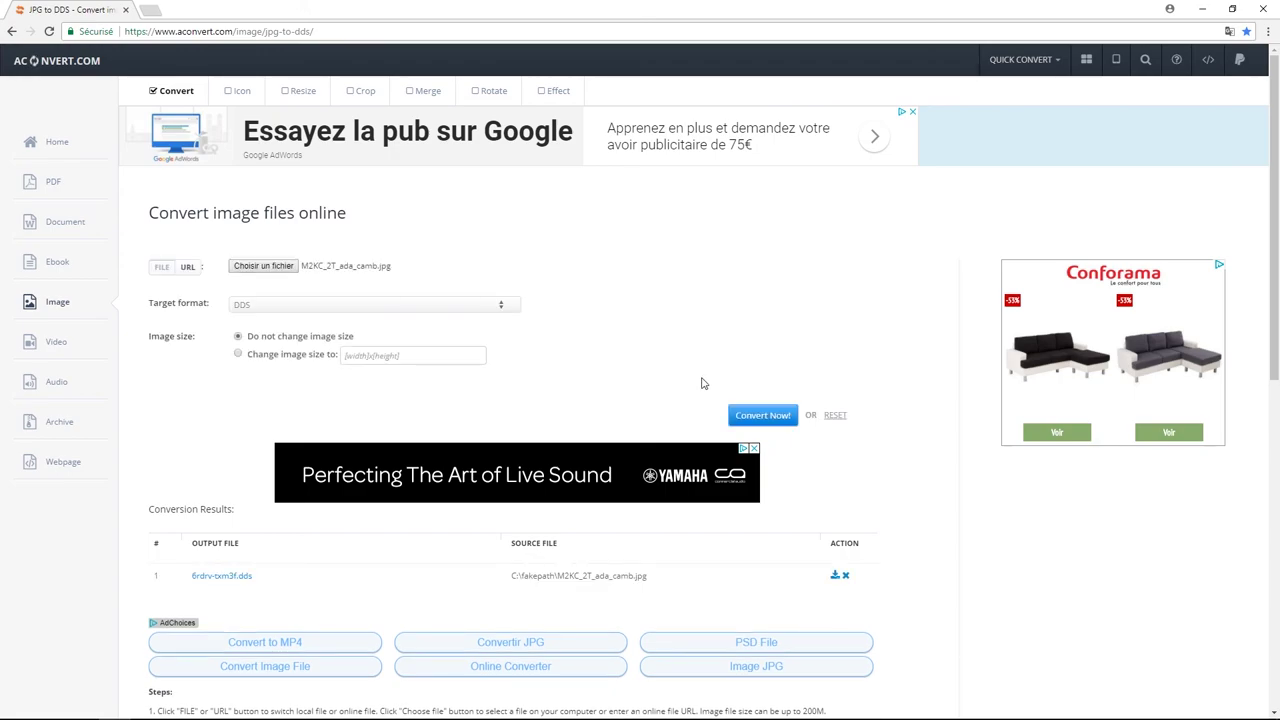
pyautogui.scroll(-2, 607, 557)
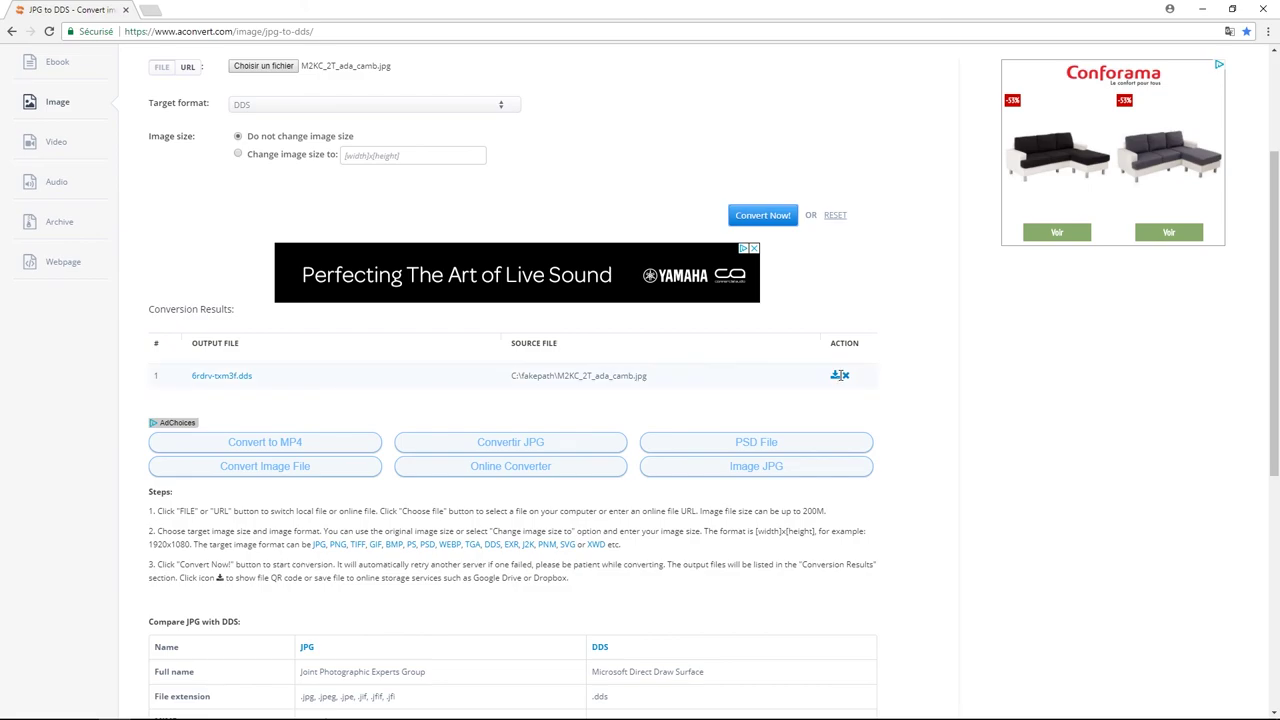
pyautogui.click(836, 376)
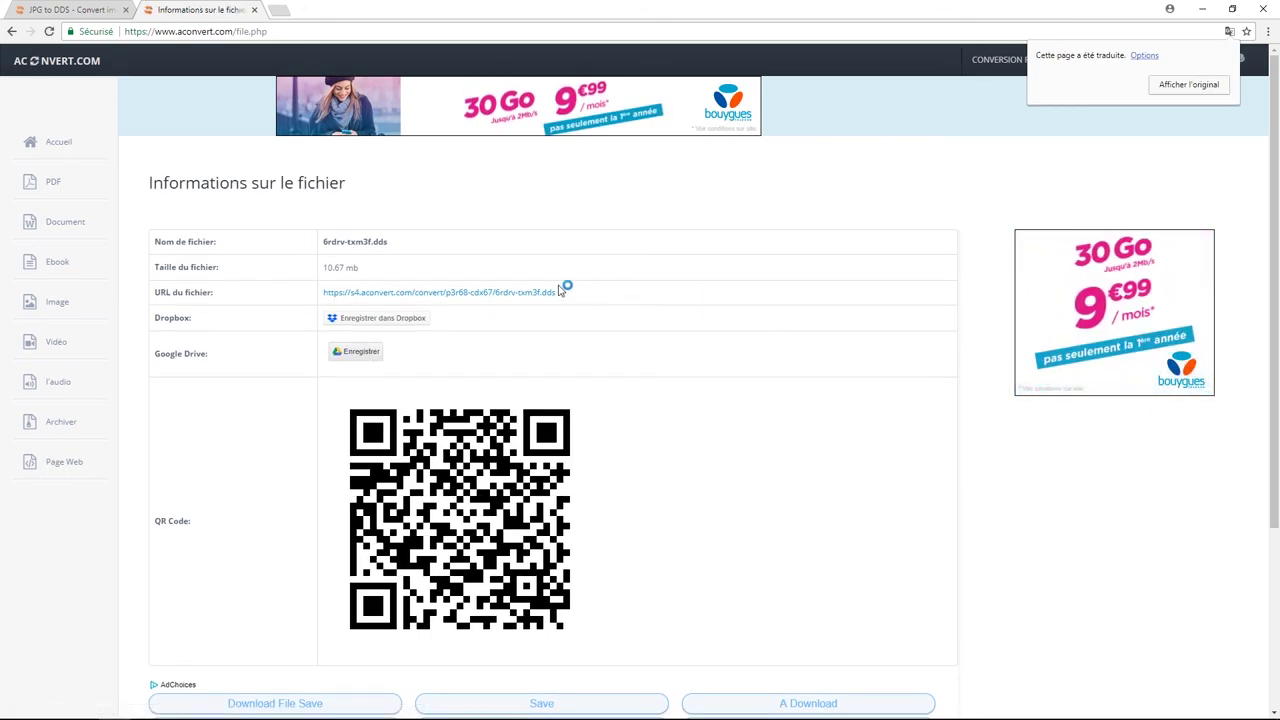
pyautogui.click(464, 294)
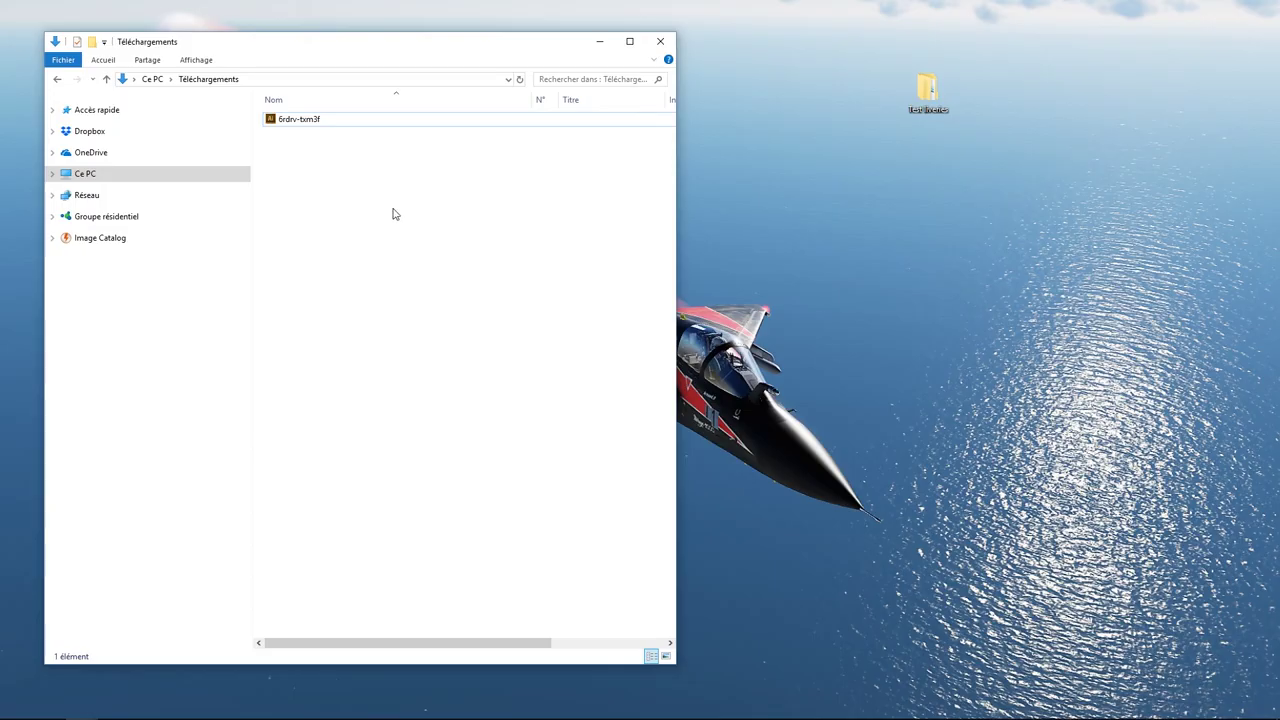
# - Place Downloads and Test liveries windows side by side and open the Cambresis folder
pyautogui.moveTo(509, 46); pyautogui.dragTo(468, 38)
pyautogui.doubleClick(938, 94)
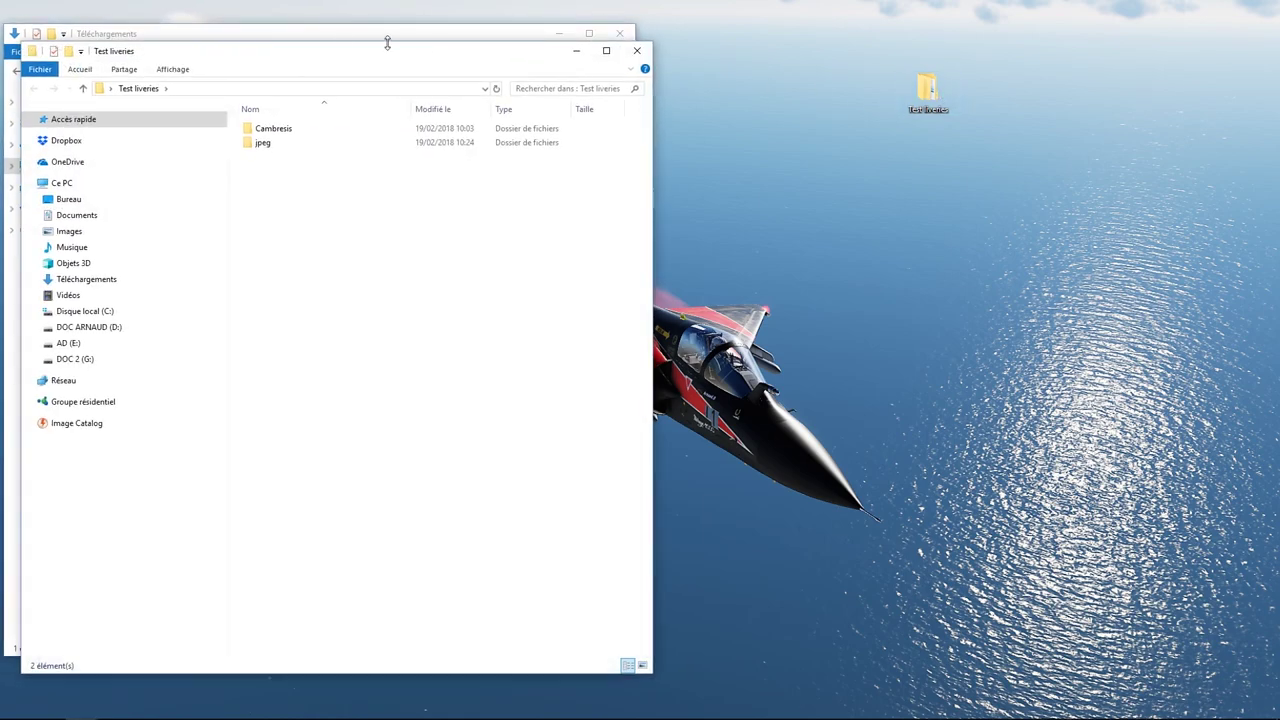
pyautogui.moveTo(257, 57); pyautogui.dragTo(886, 54)
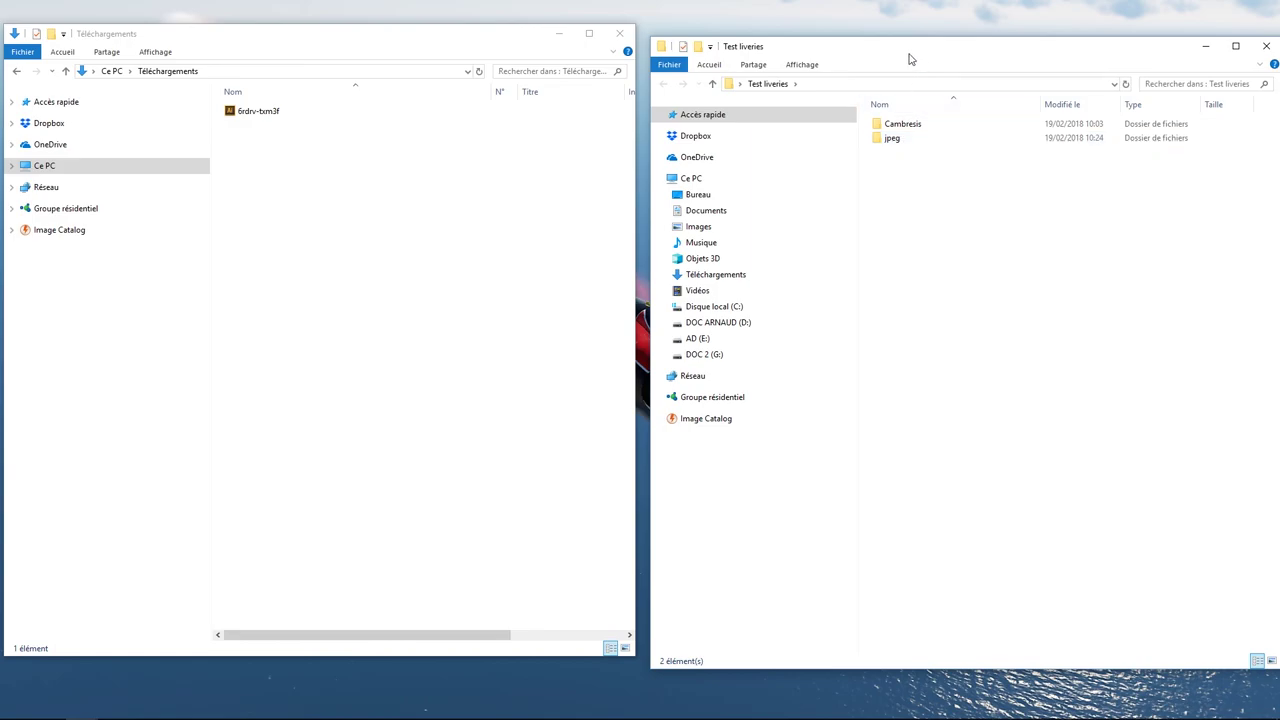
pyautogui.moveTo(957, 63); pyautogui.dragTo(950, 52)
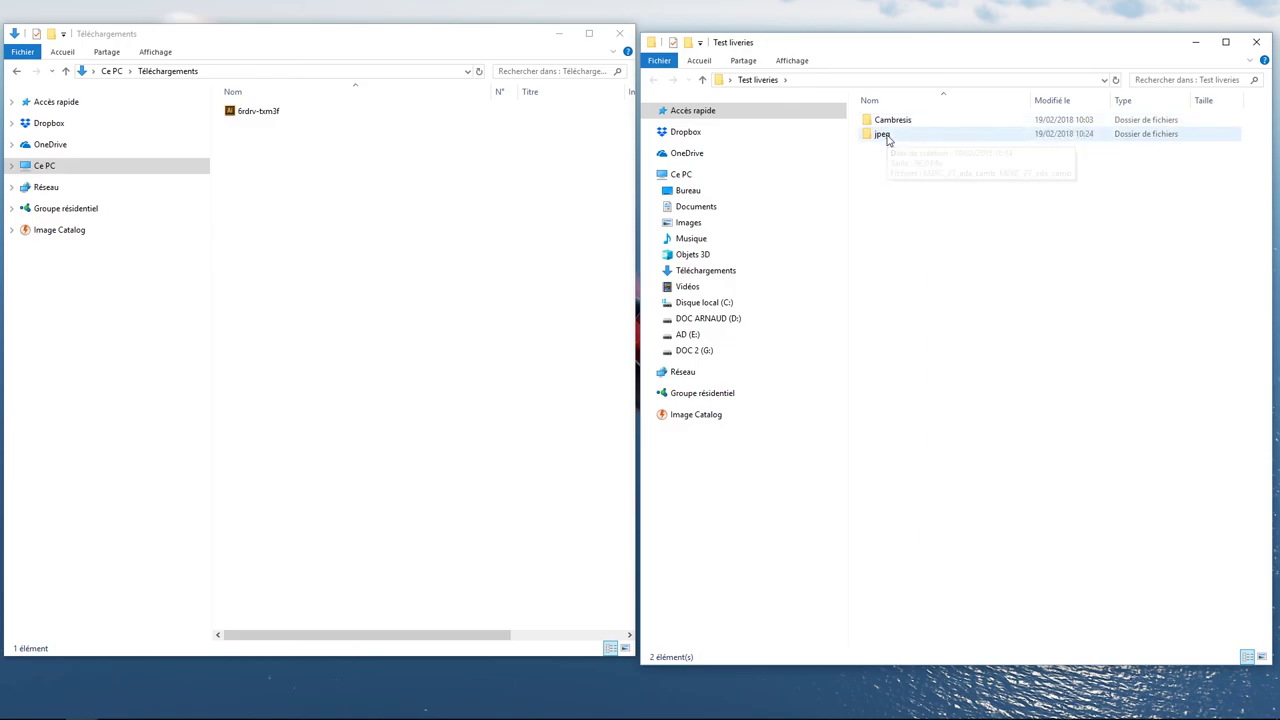
pyautogui.doubleClick(897, 120)
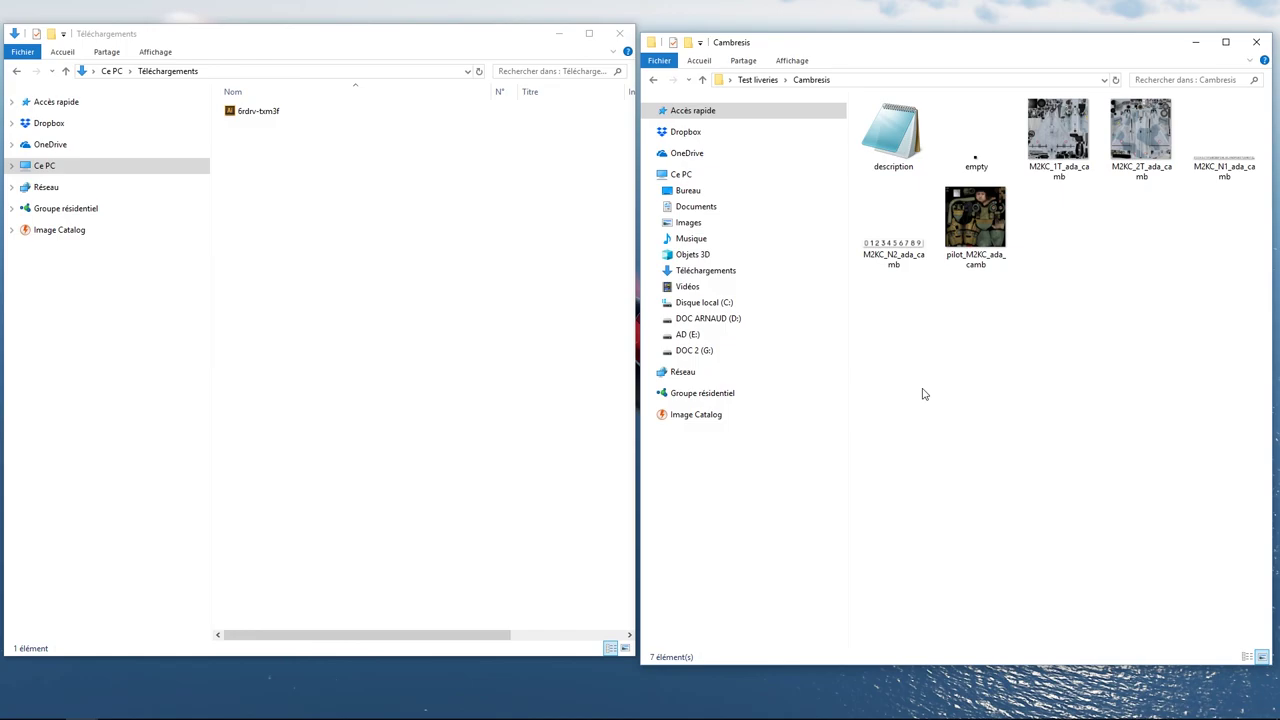
# - Copy the file name of the existing M2KC_2T_ada_camb texture
pyautogui.rightClick(1140, 172)
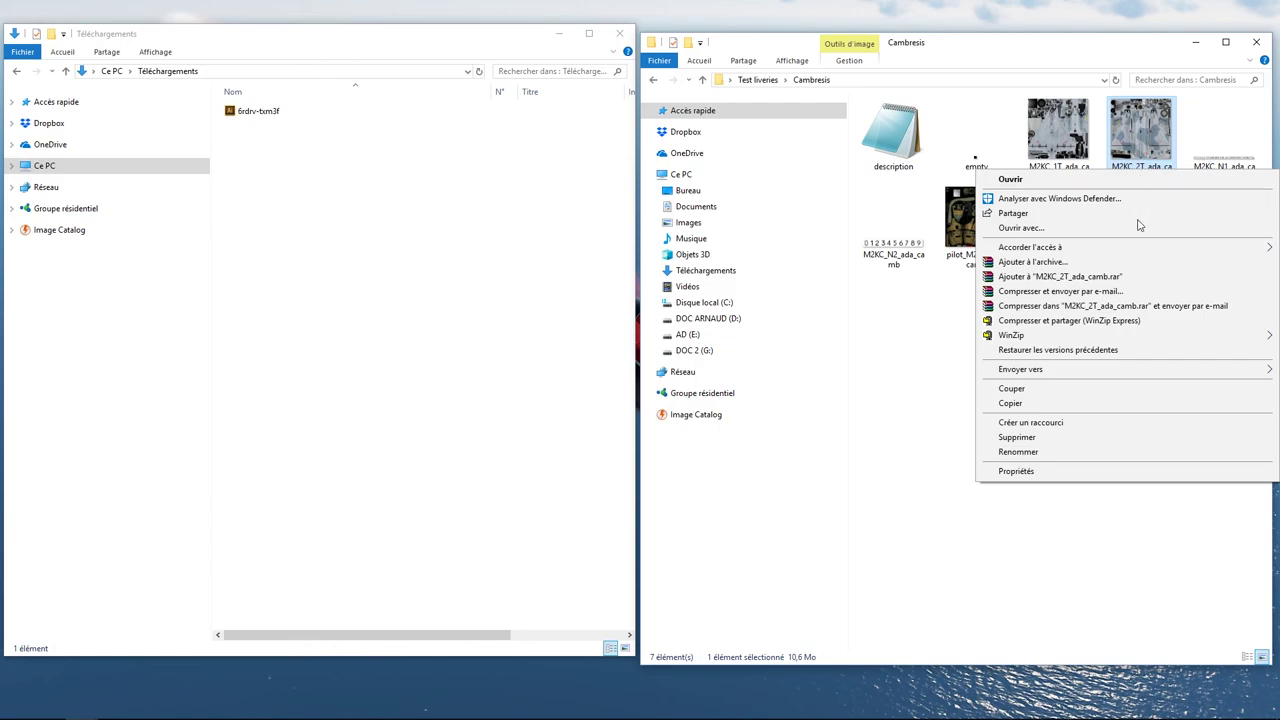
pyautogui.click(1077, 451)
pyautogui.hotkey('ctrl', 'c')
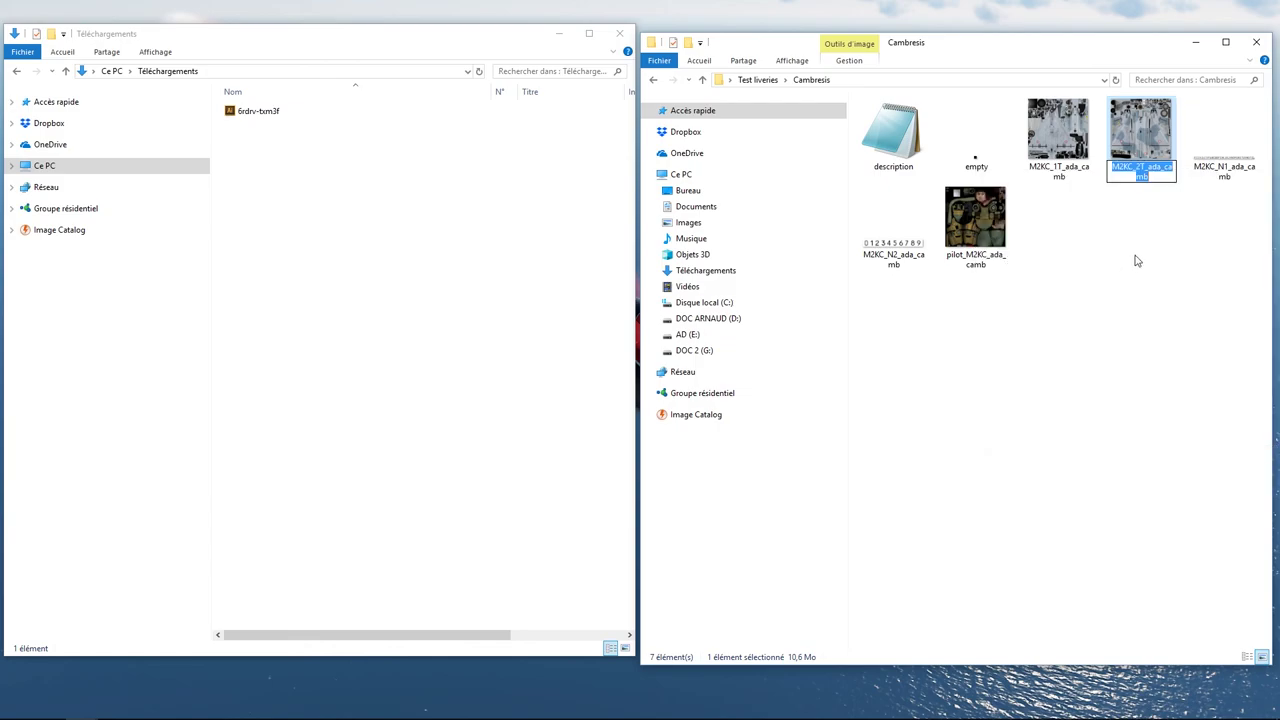
pyautogui.rightClick(1145, 175)
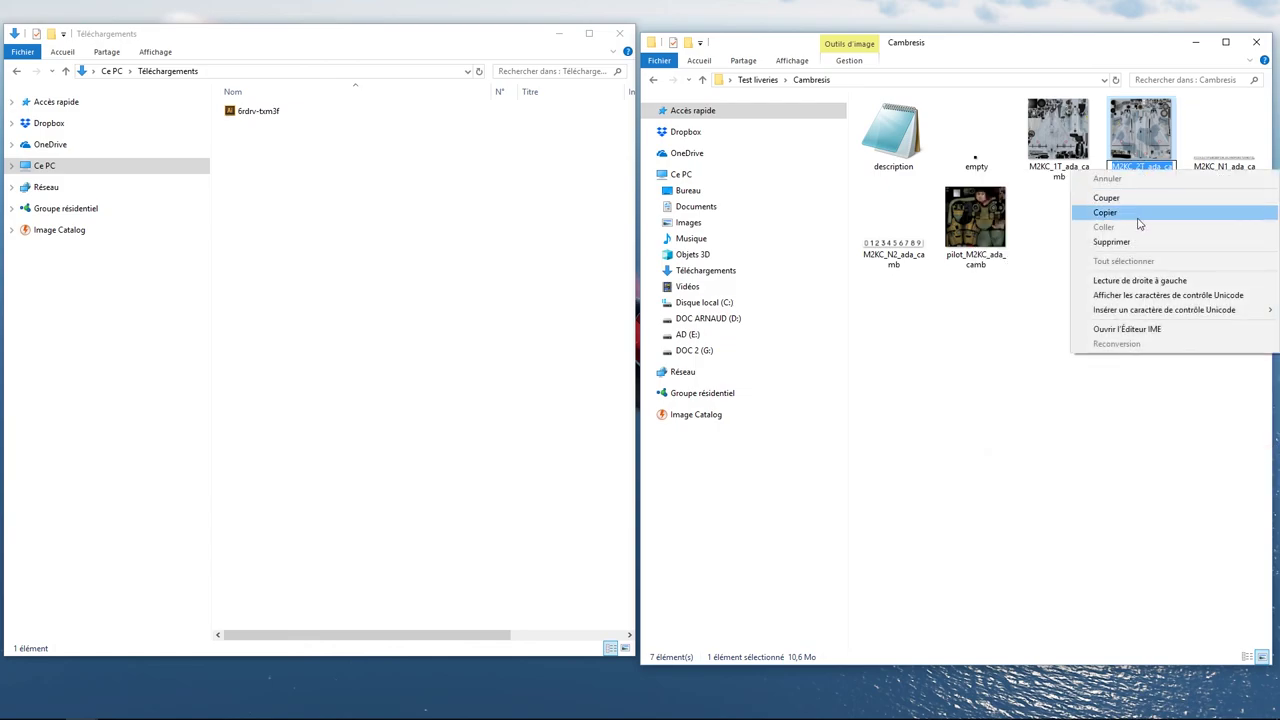
pyautogui.click(1140, 213)
# - Rename the downloaded DDS to M2KC_2T_ada_camb and move it into Cambresis, replacing the original
pyautogui.click(272, 112)
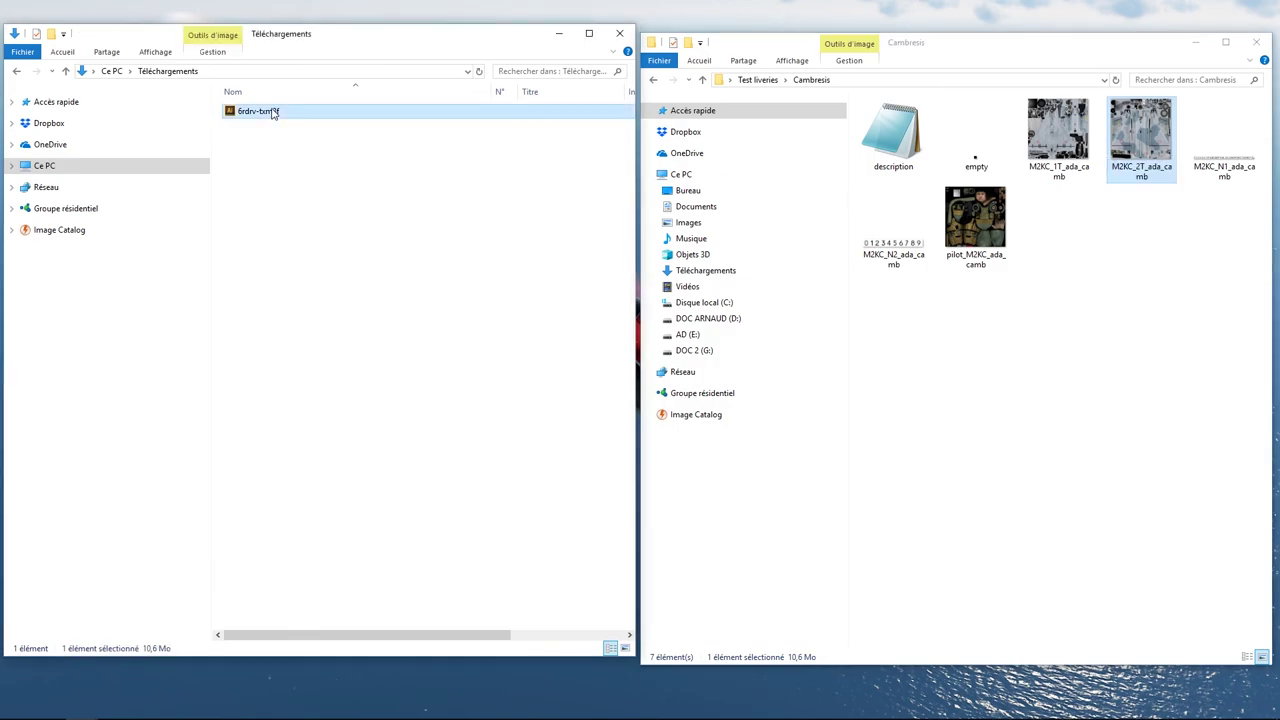
pyautogui.rightClick(272, 112)
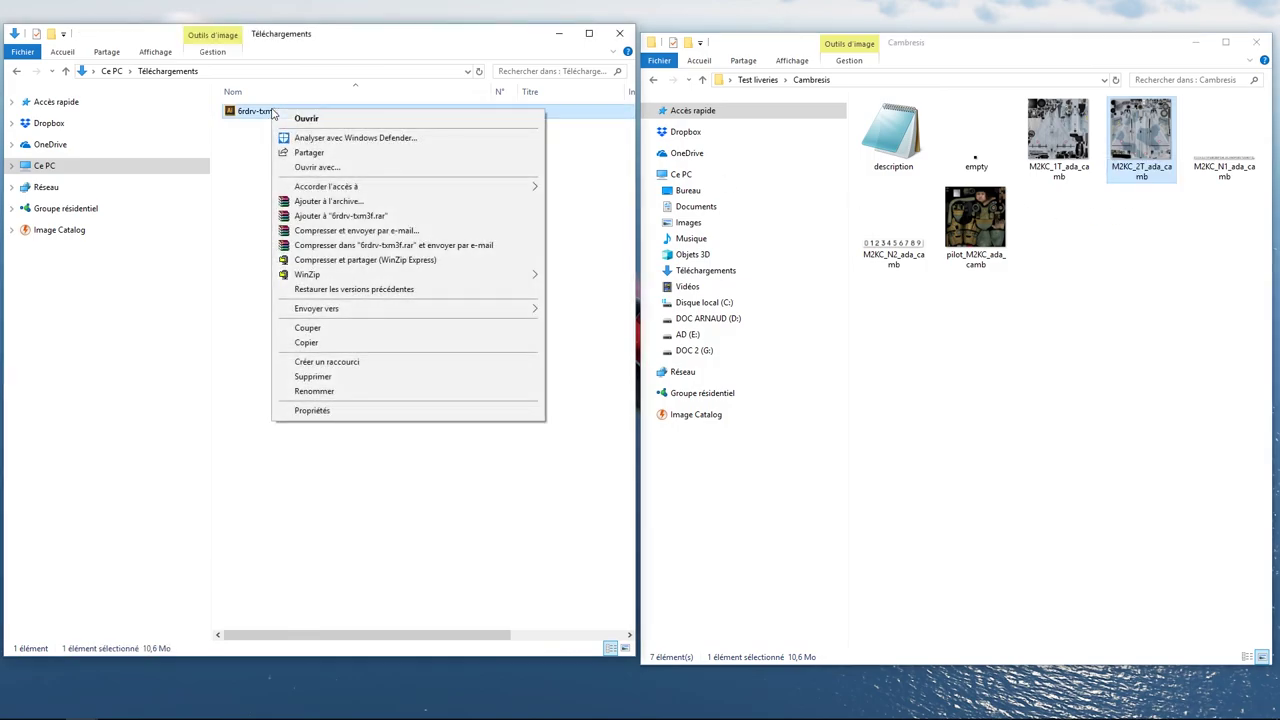
pyautogui.click(315, 393)
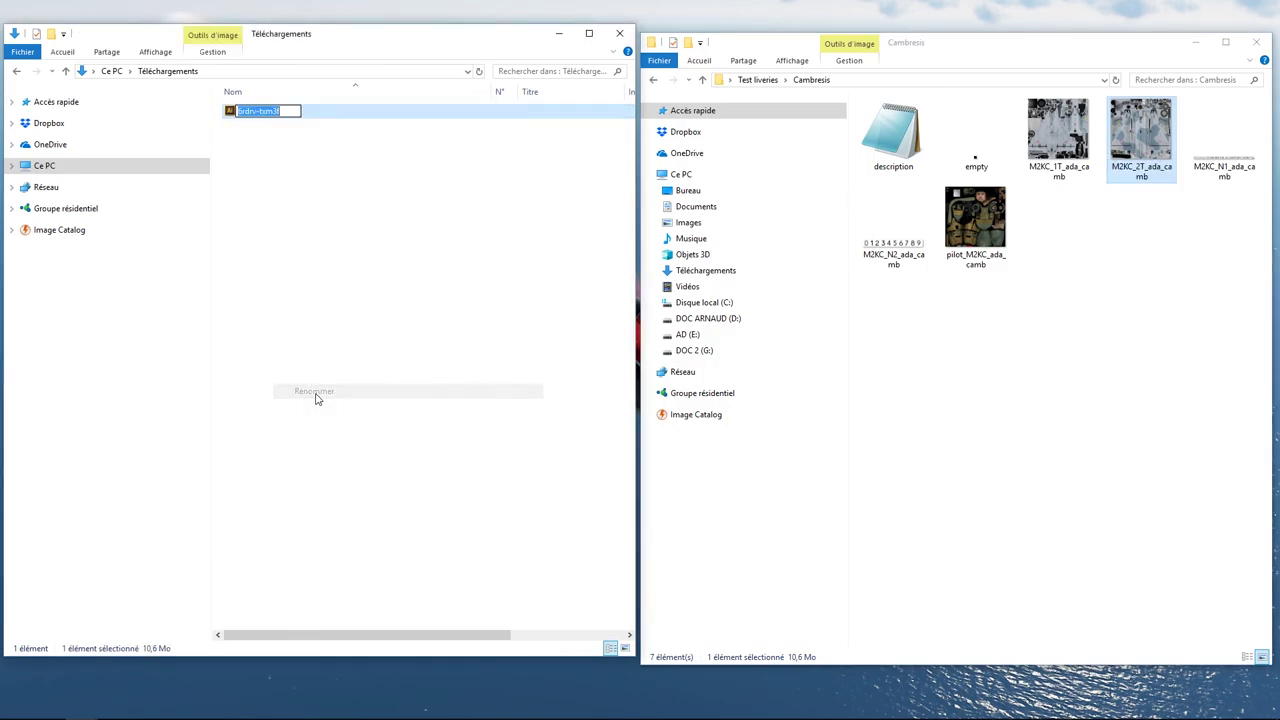
pyautogui.rightClick(291, 111)
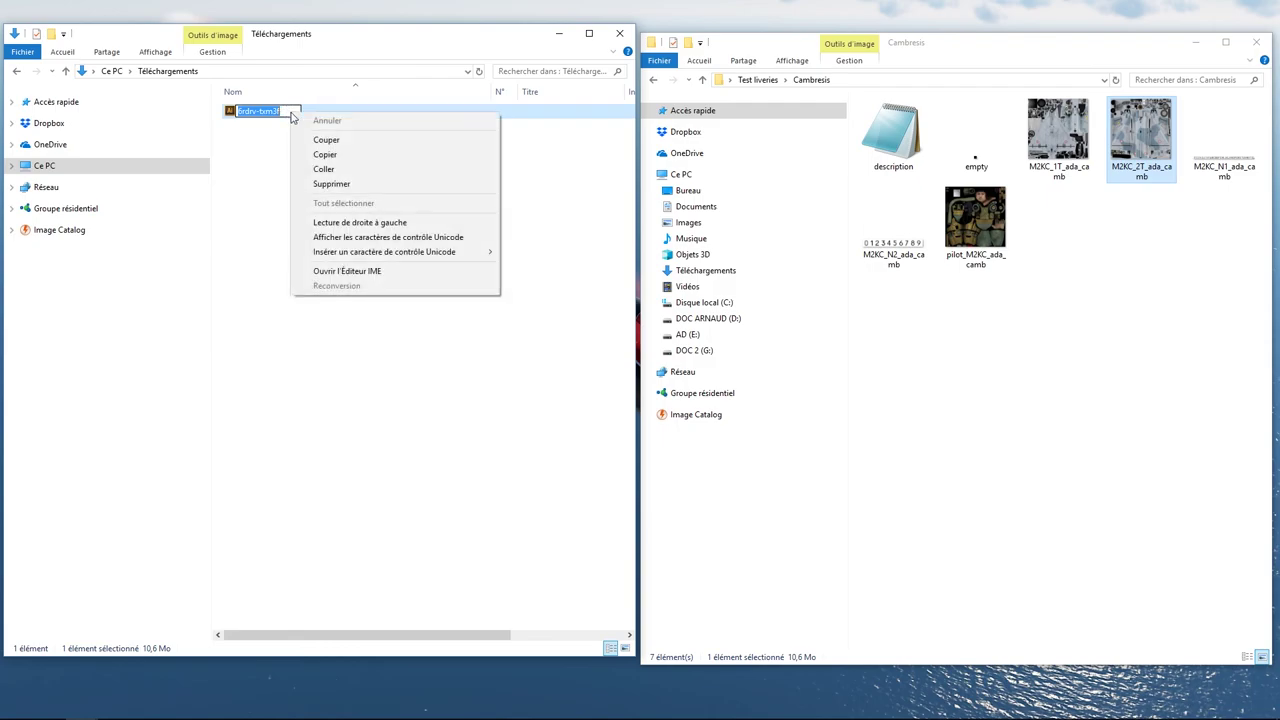
pyautogui.click(330, 170)
pyautogui.click(365, 226)
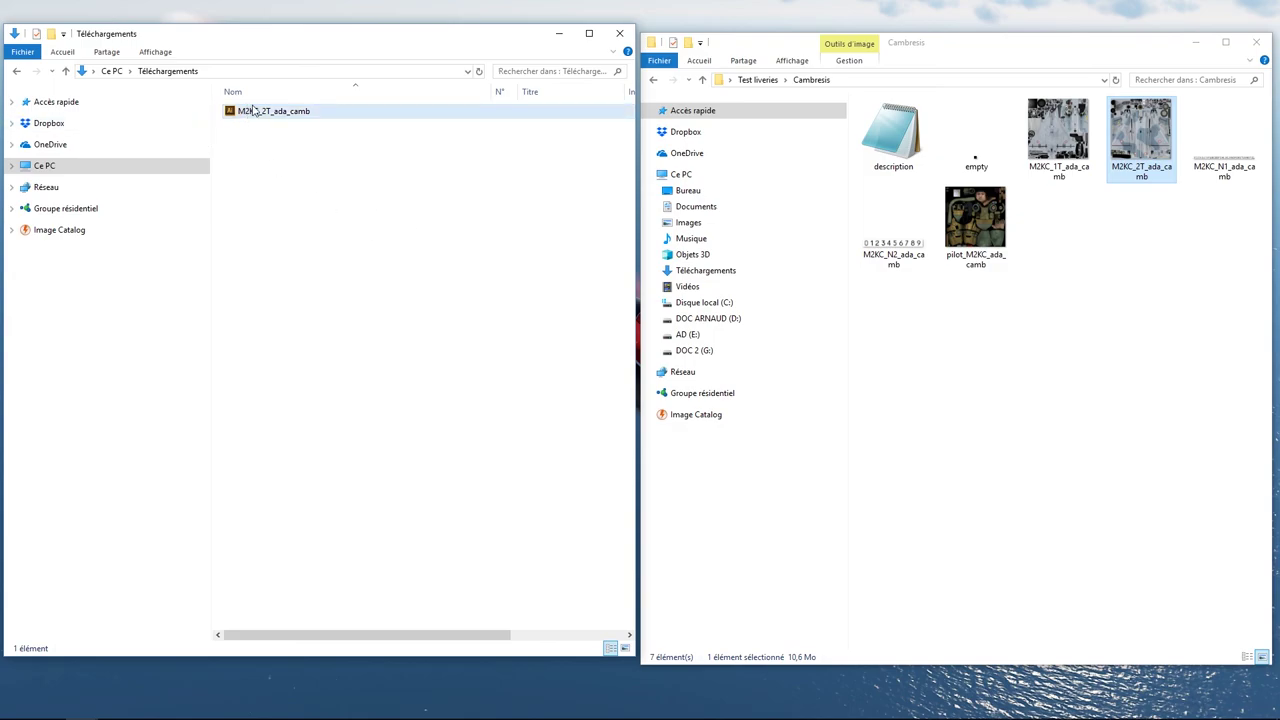
pyautogui.moveTo(240, 111); pyautogui.dragTo(1144, 267)
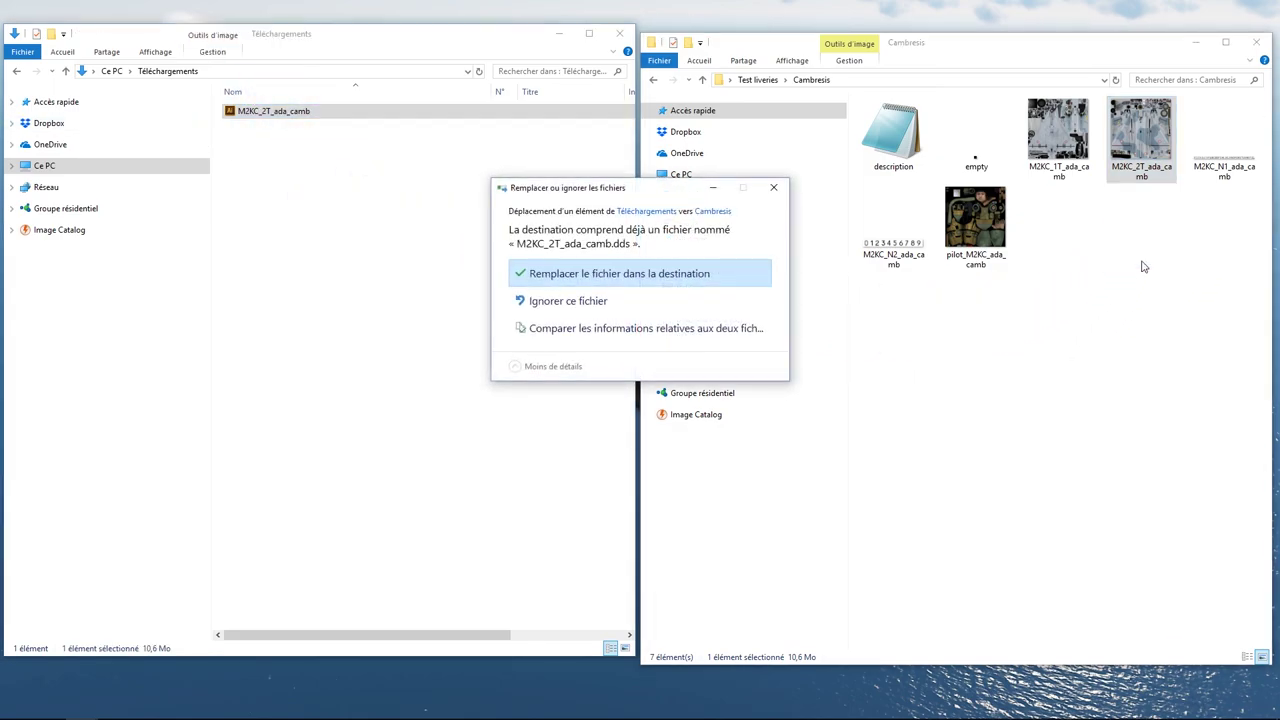
pyautogui.click(593, 280)
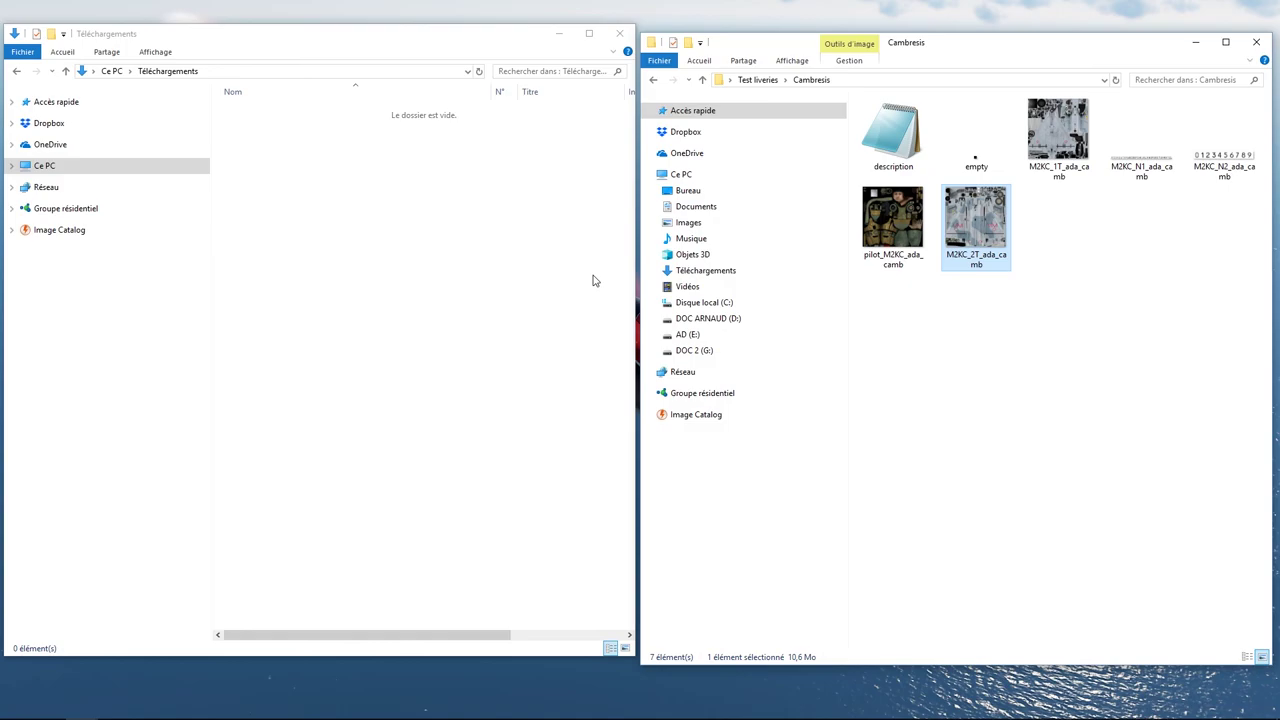
# - Rename the Cambresis livery folder in Test liveries to 'Test vidéo'
pyautogui.click(620, 33)
pyautogui.moveTo(1016, 50); pyautogui.dragTo(927, 53)
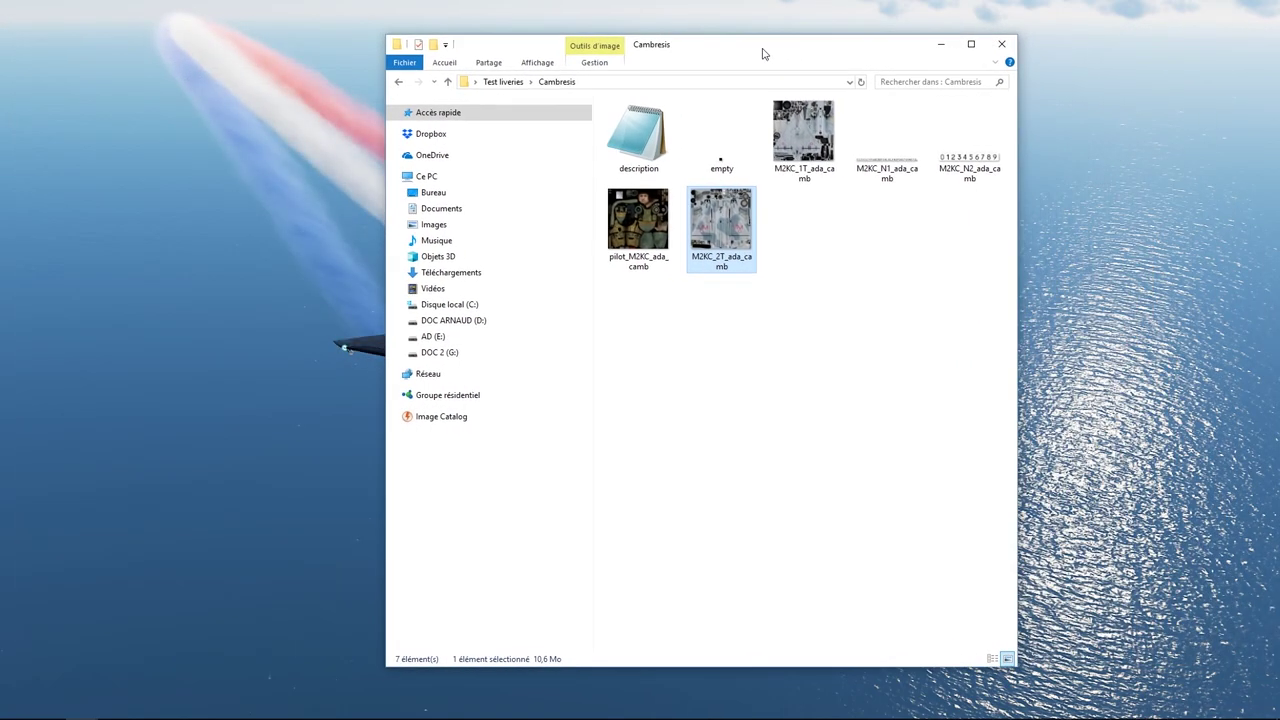
pyautogui.moveTo(762, 53); pyautogui.dragTo(701, 50)
pyautogui.click(341, 80)
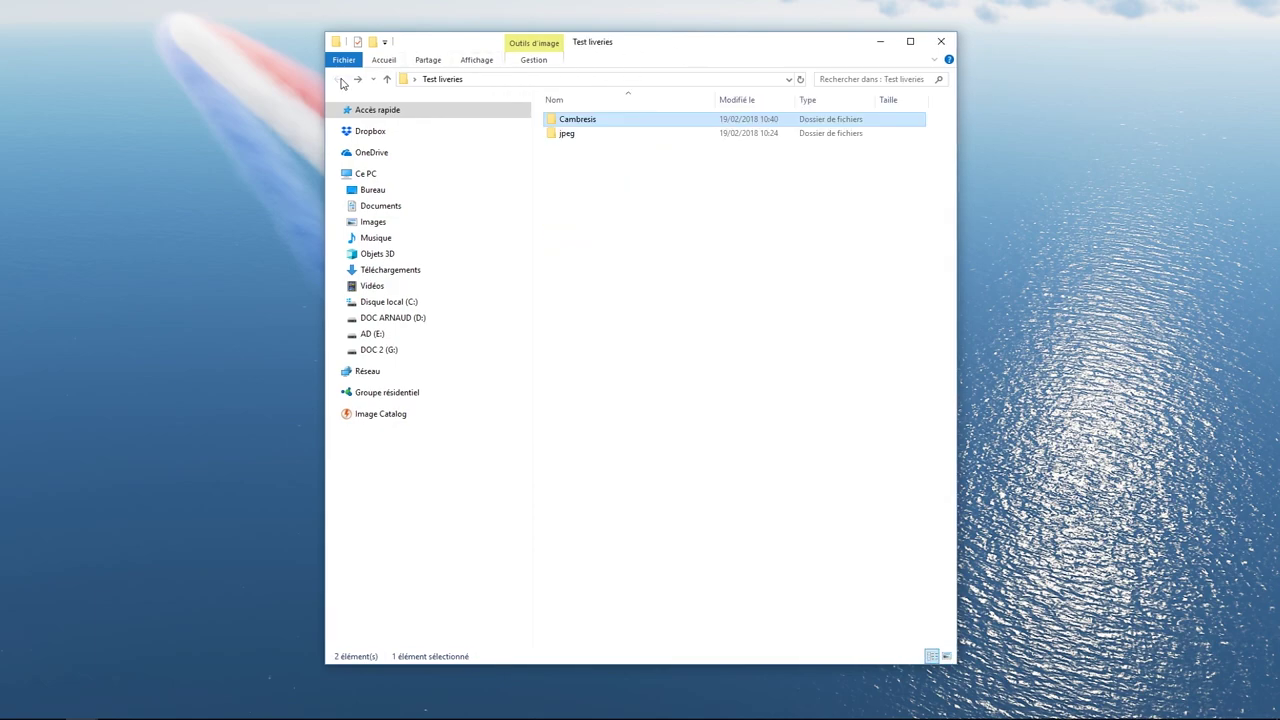
pyautogui.rightClick(592, 122)
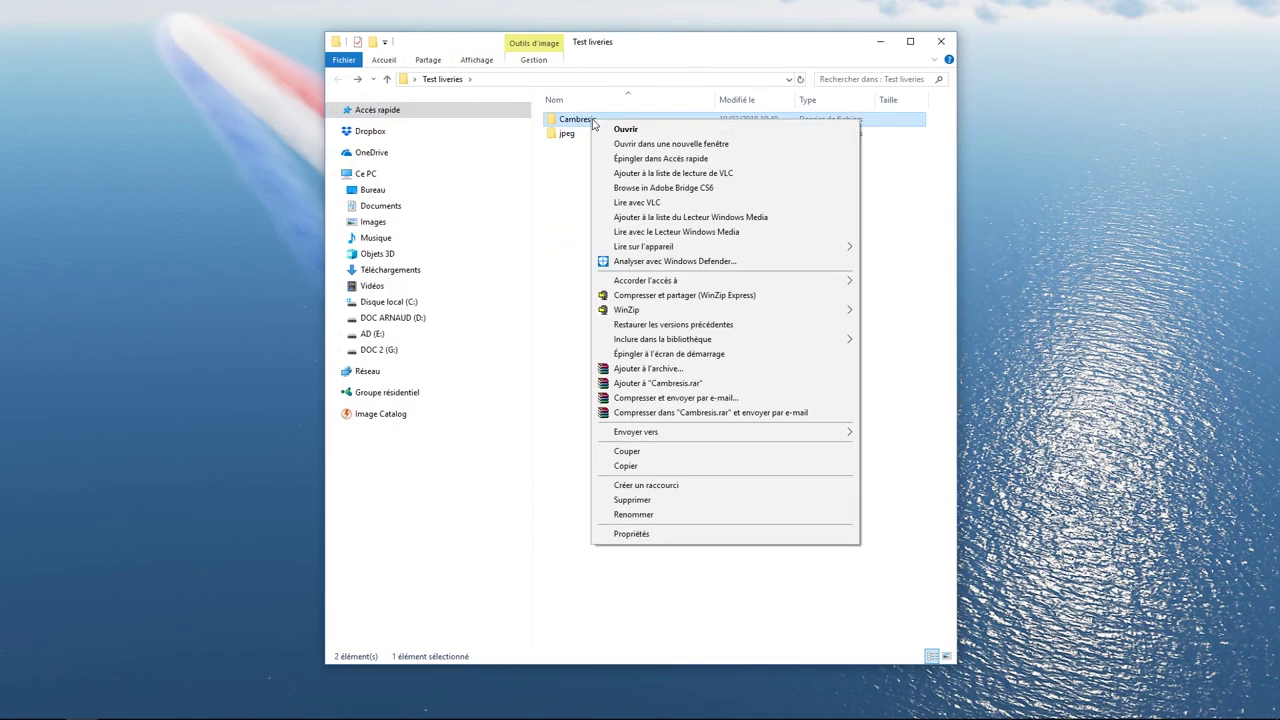
pyautogui.click(633, 514)
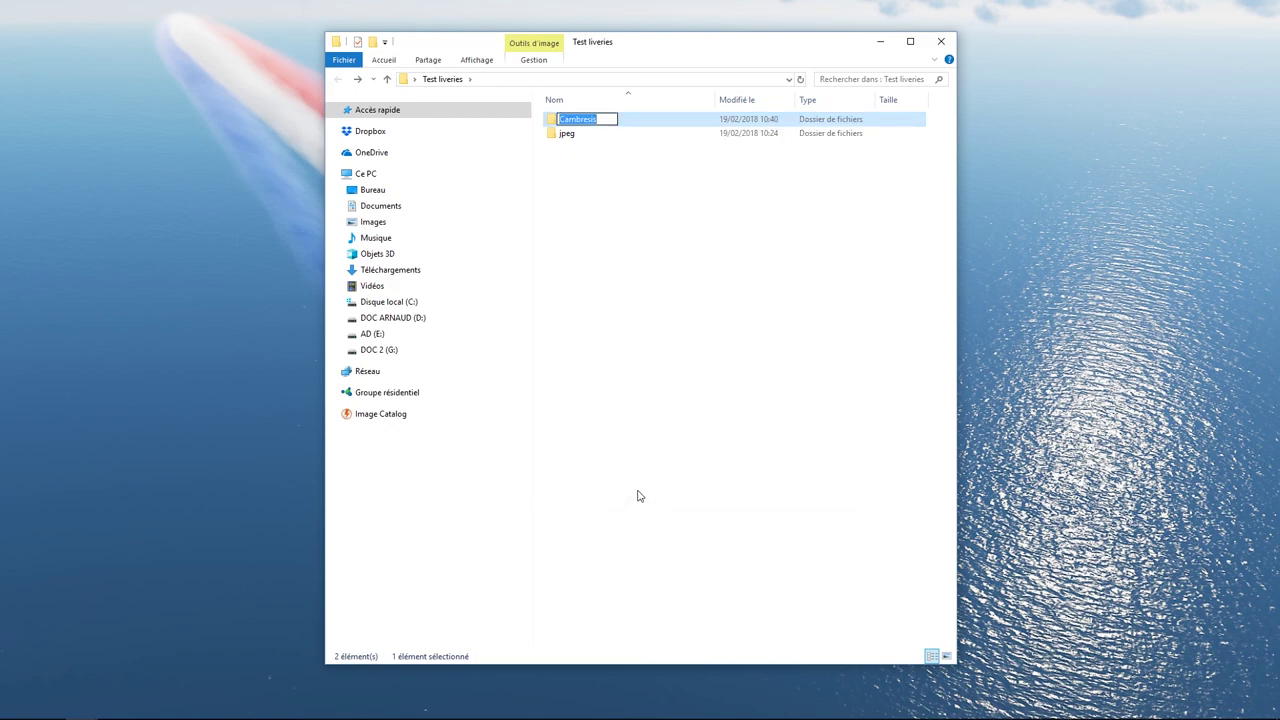
pyautogui.write('Test vidéo')
pyautogui.click(636, 300)
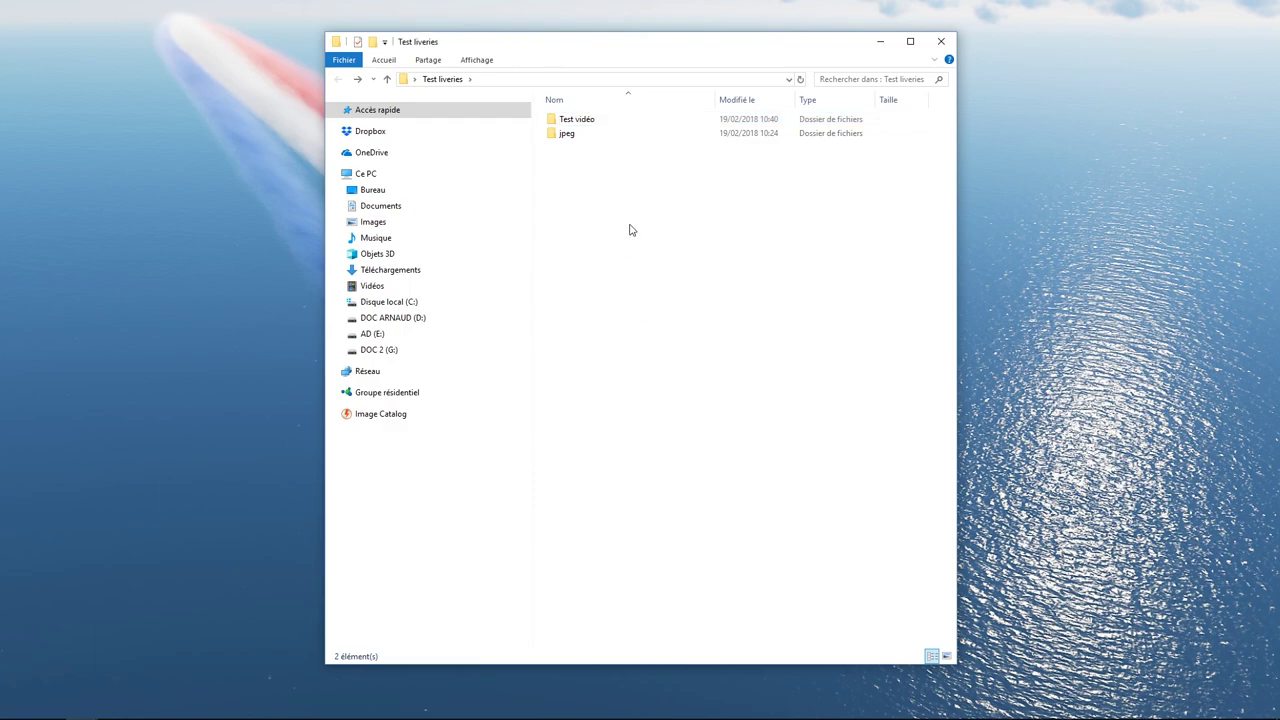
# - Inside the Test vidéo folder, open the description file with Notepad (Bloc-notes)
pyautogui.doubleClick(577, 119)
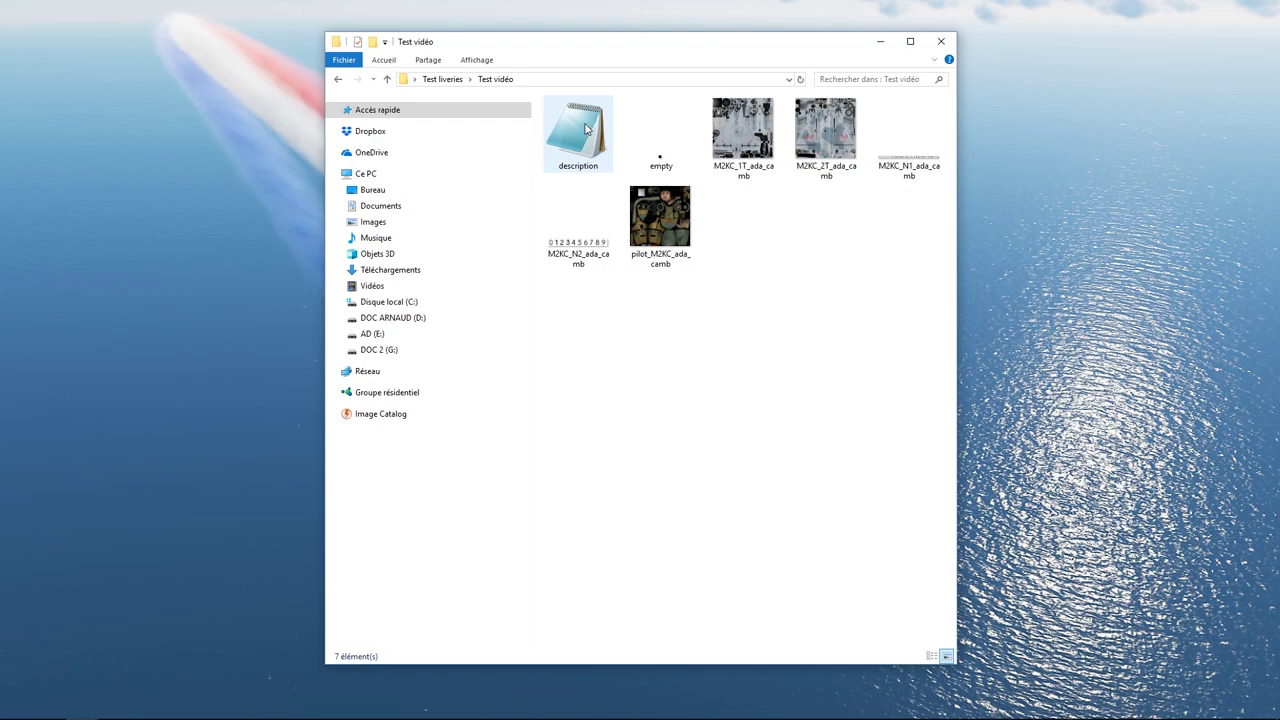
pyautogui.rightClick(586, 128)
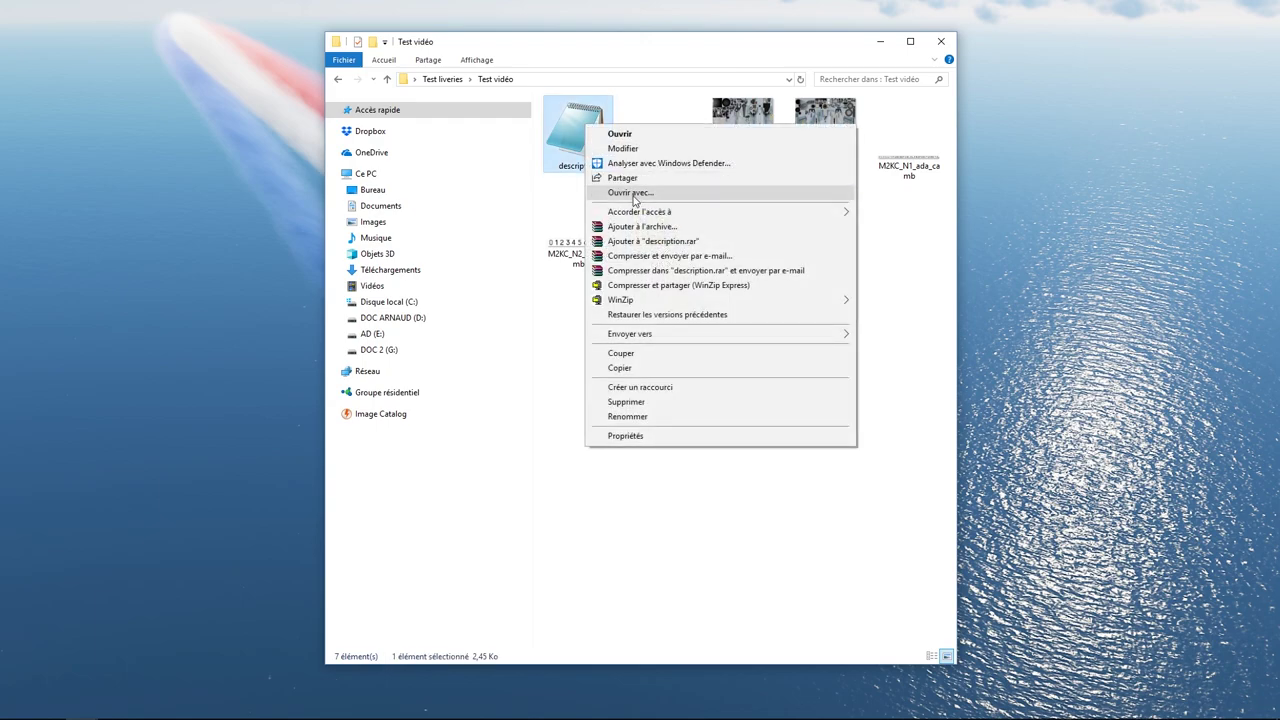
pyautogui.click(633, 193)
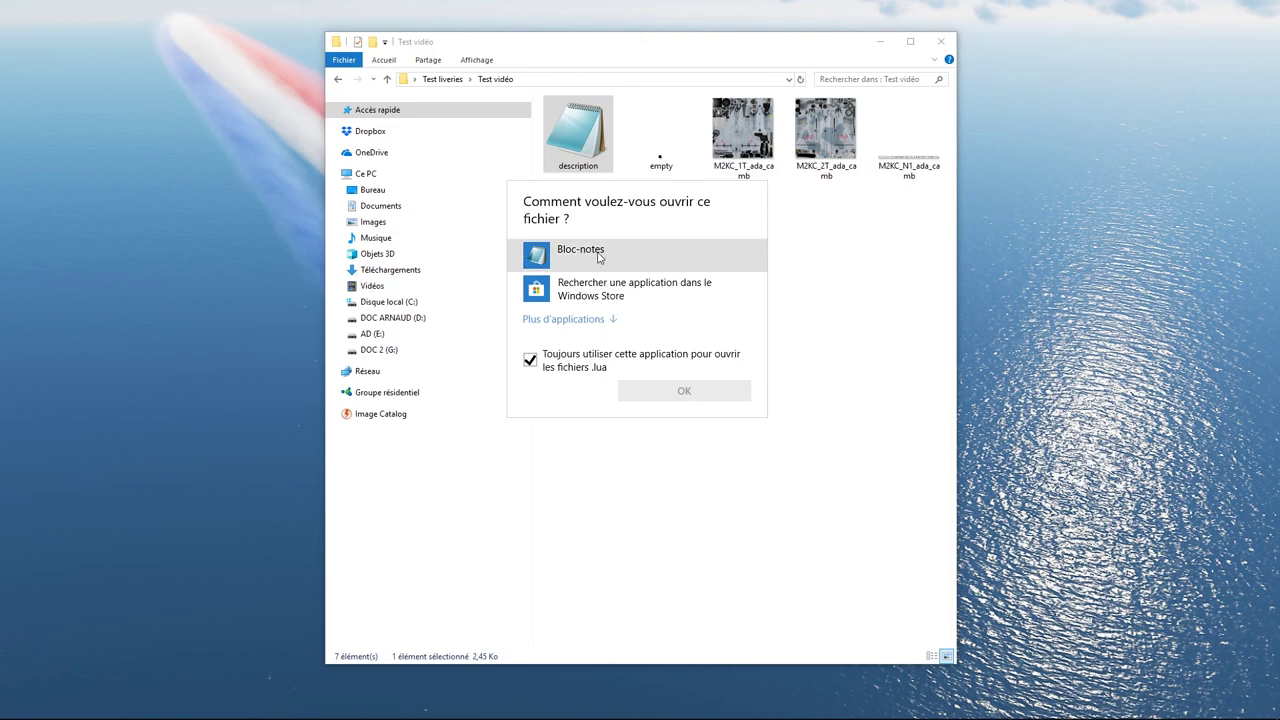
pyautogui.click(605, 262)
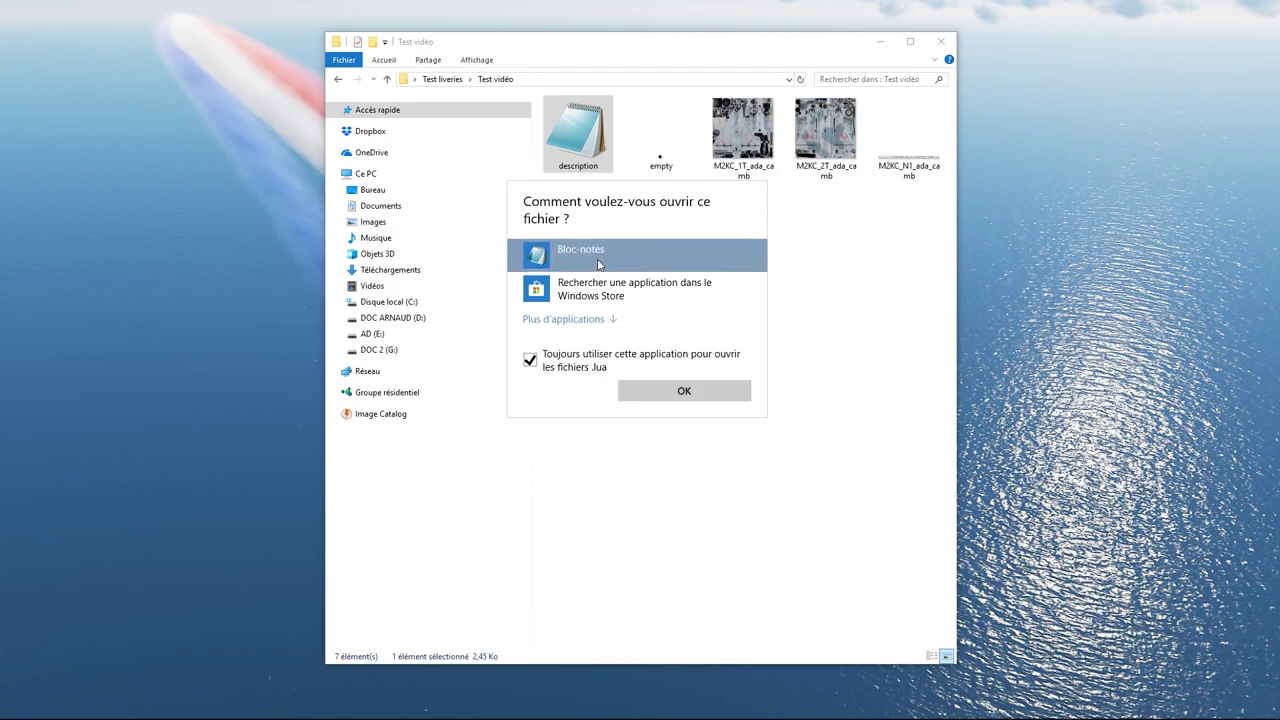
# - Replace 'AdA Cambresis' with 'Test vidéo' on the description's name line, save and close Notepad
pyautogui.click(662, 388)
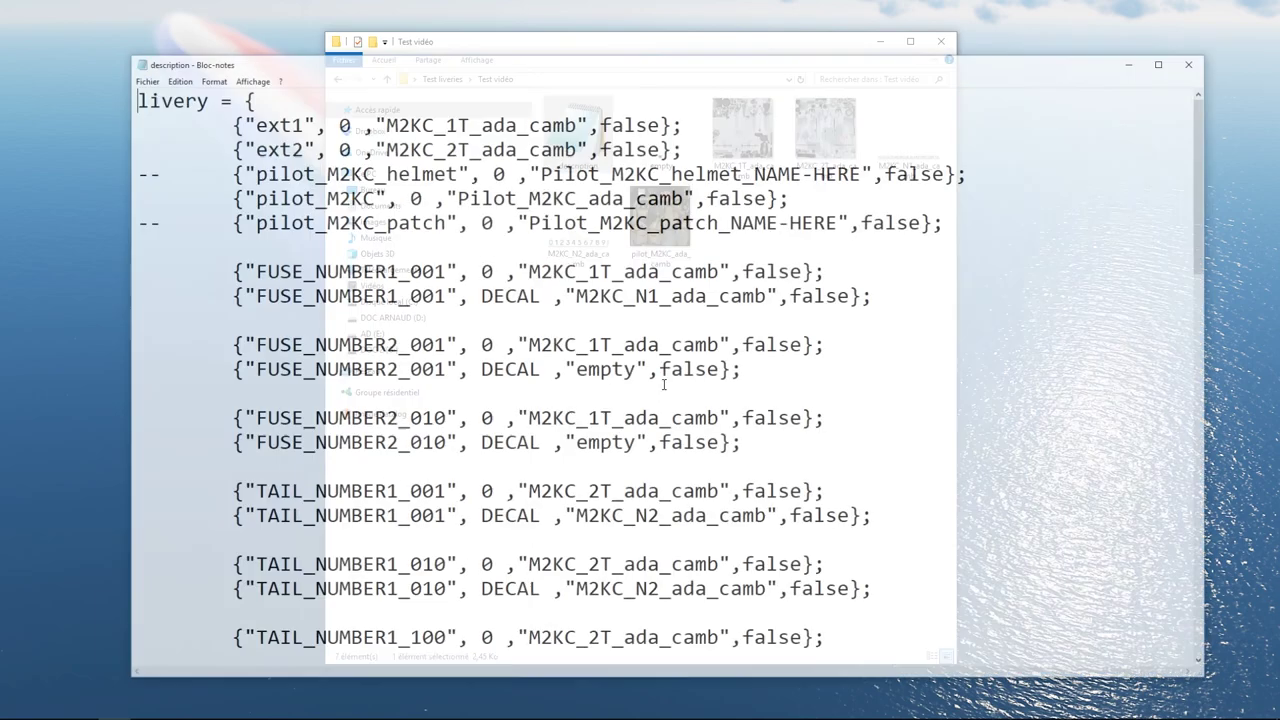
pyautogui.scroll(-15, 558, 313)
pyautogui.scroll(-1, 558, 317)
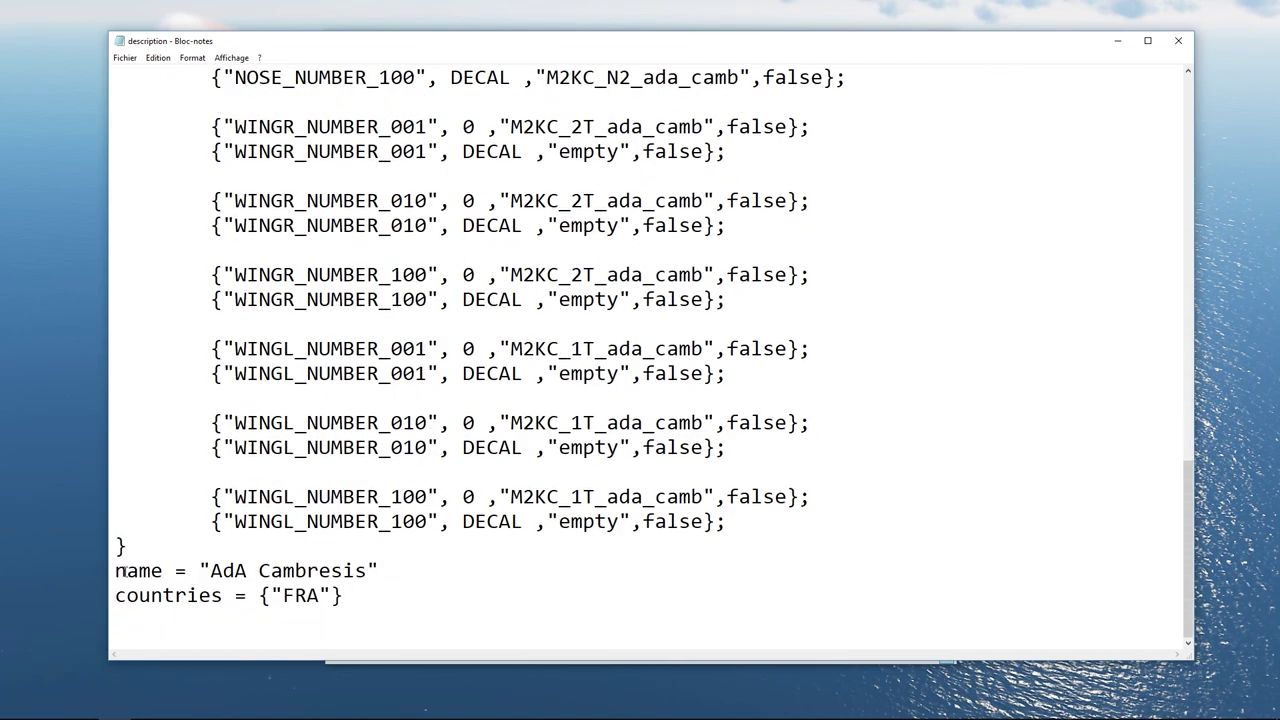
pyautogui.moveTo(367, 571); pyautogui.dragTo(211, 571)
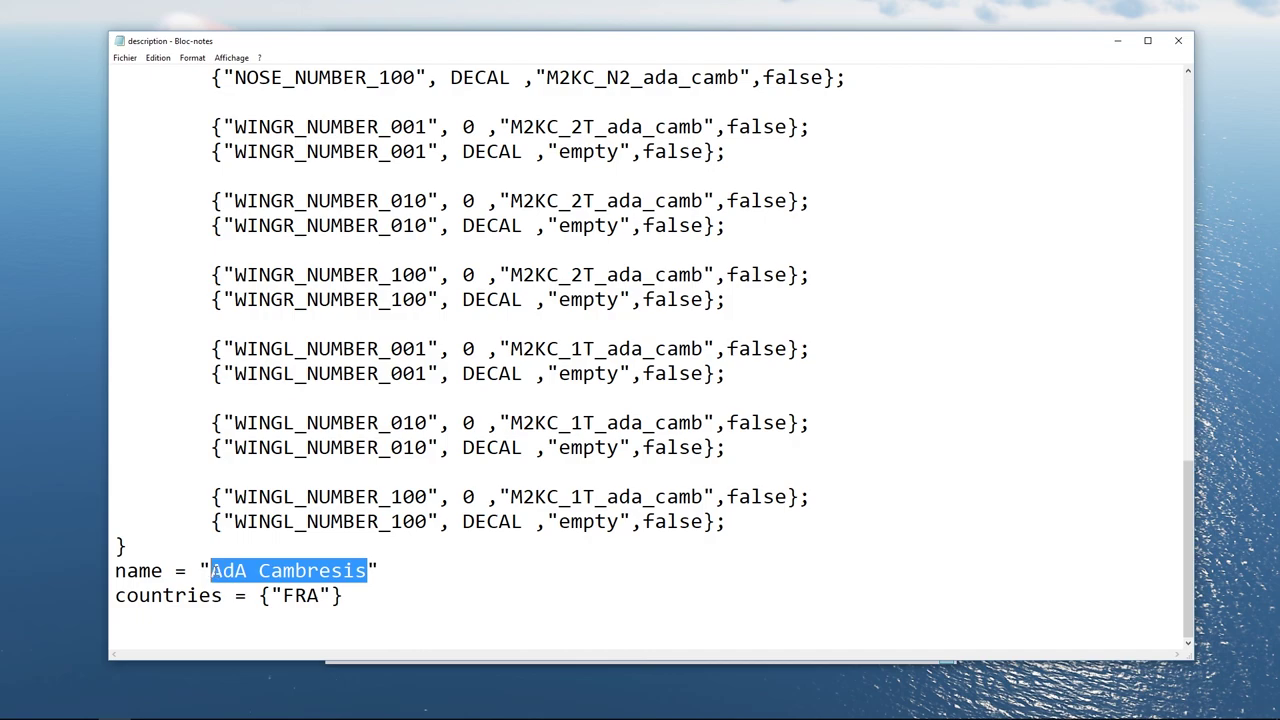
pyautogui.write('Test')
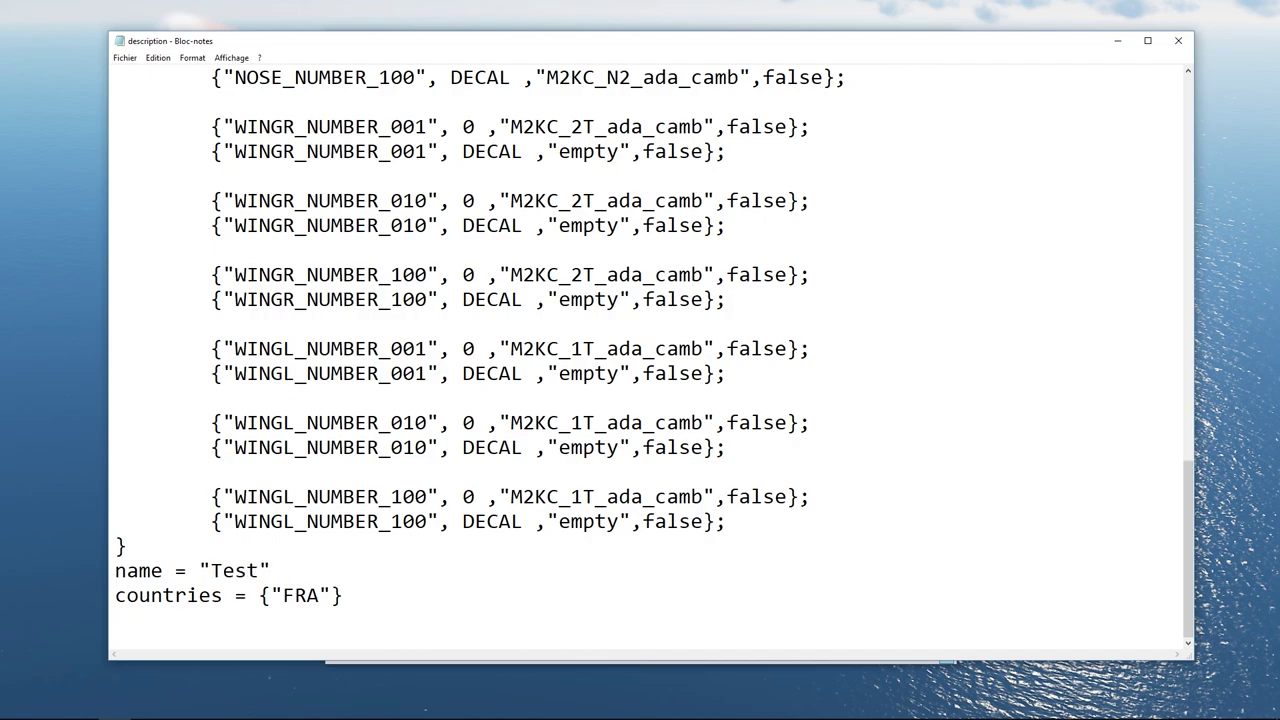
pyautogui.write(' vidéo')
pyautogui.click(125, 57)
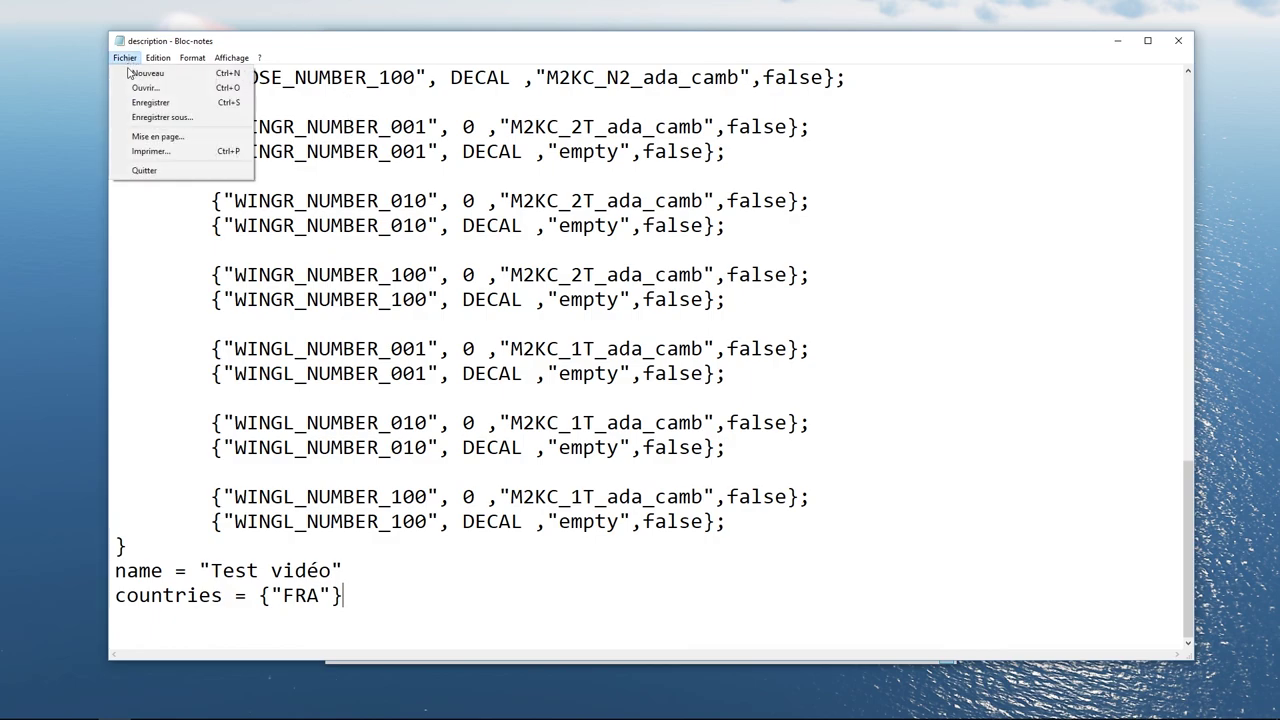
pyautogui.click(146, 100)
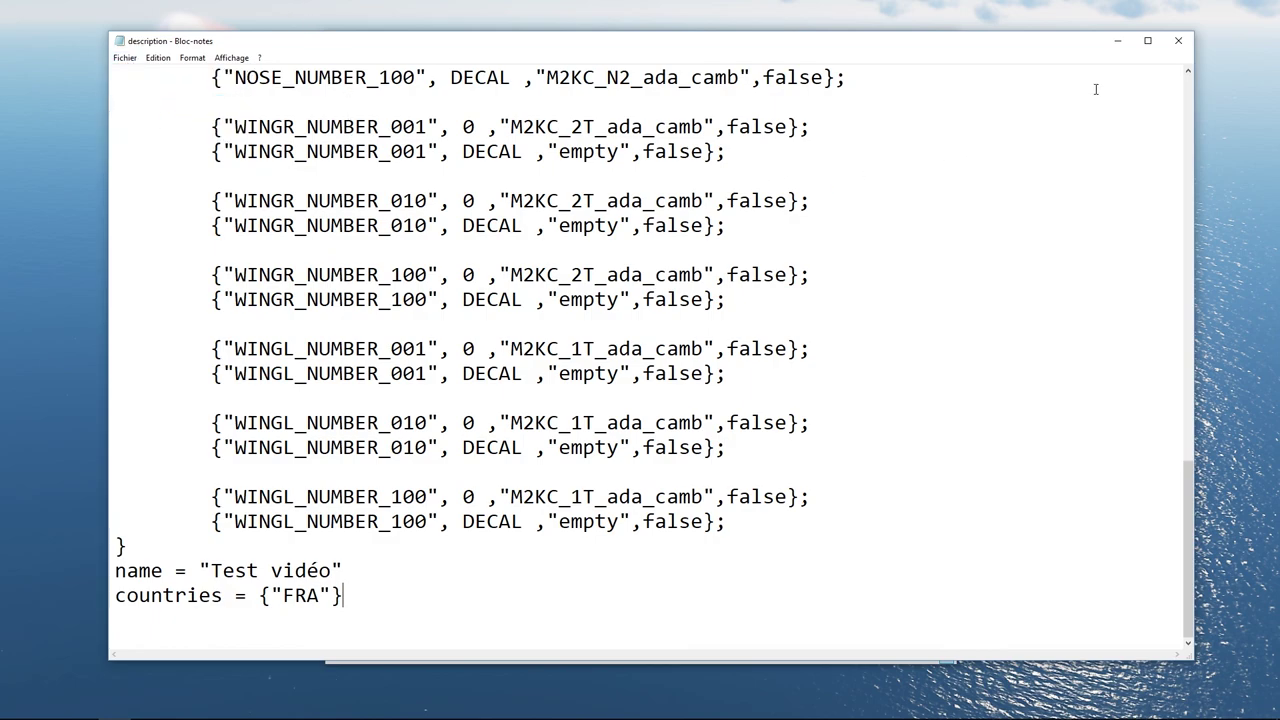
pyautogui.click(1178, 40)
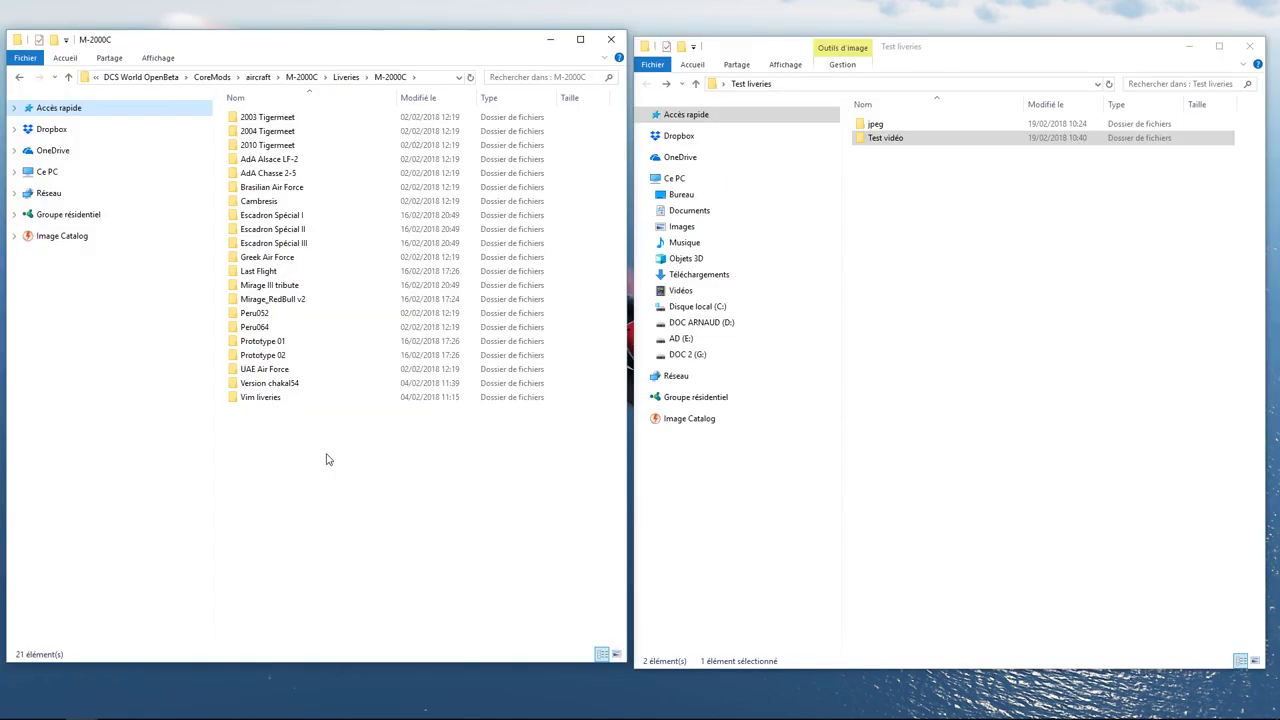
# - Check Test vidéo's contents, then drag the folder into the M-2000C Liveries folder to copy it
pyautogui.doubleClick(896, 141)
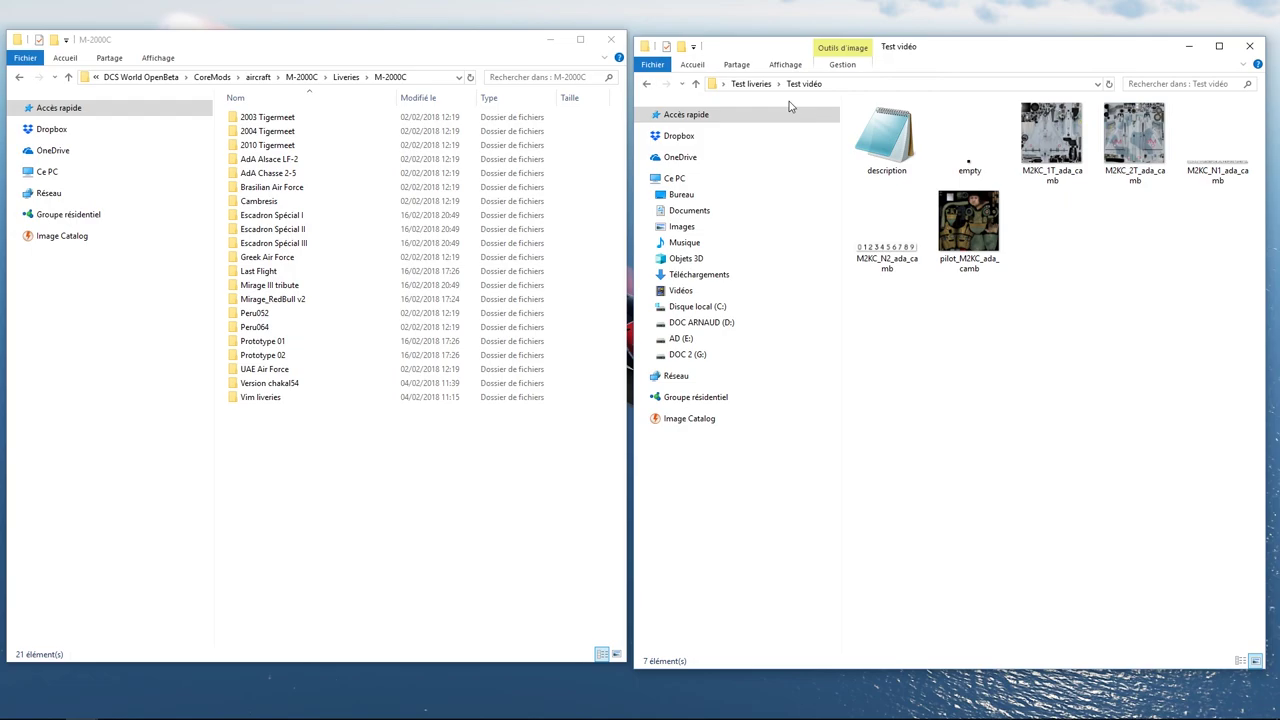
pyautogui.click(647, 85)
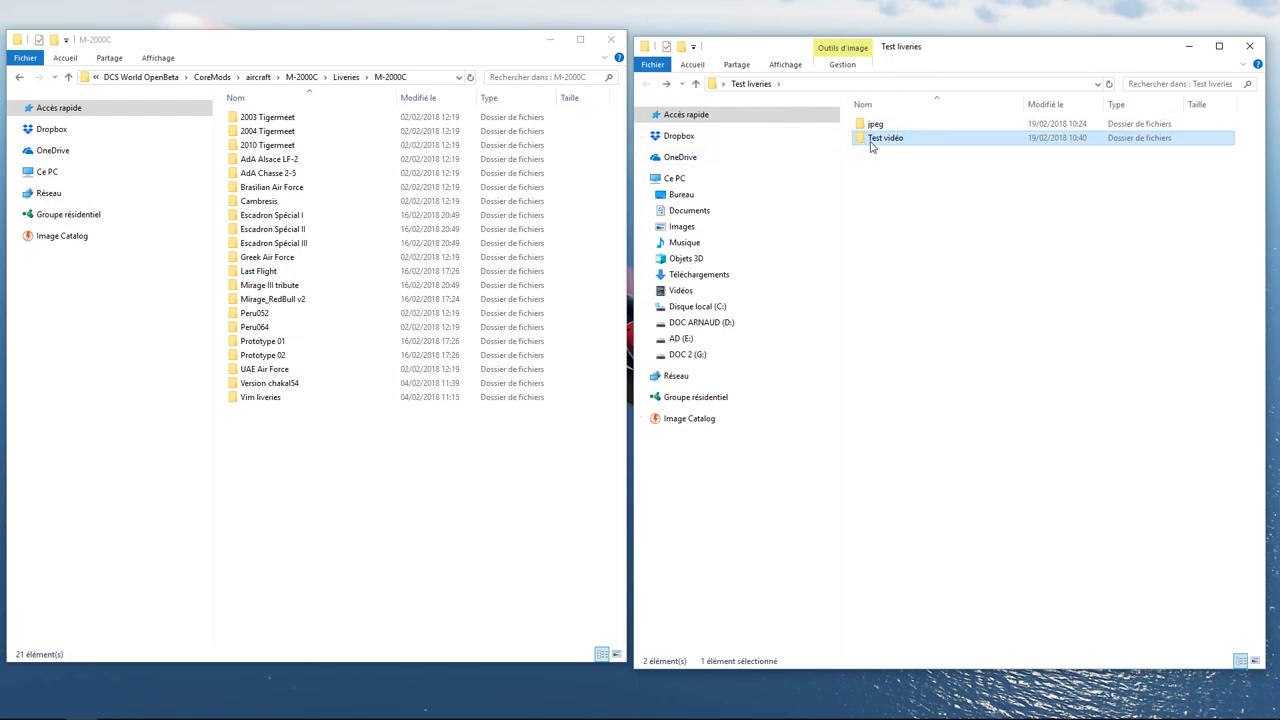
pyautogui.moveTo(892, 141); pyautogui.dragTo(277, 450)
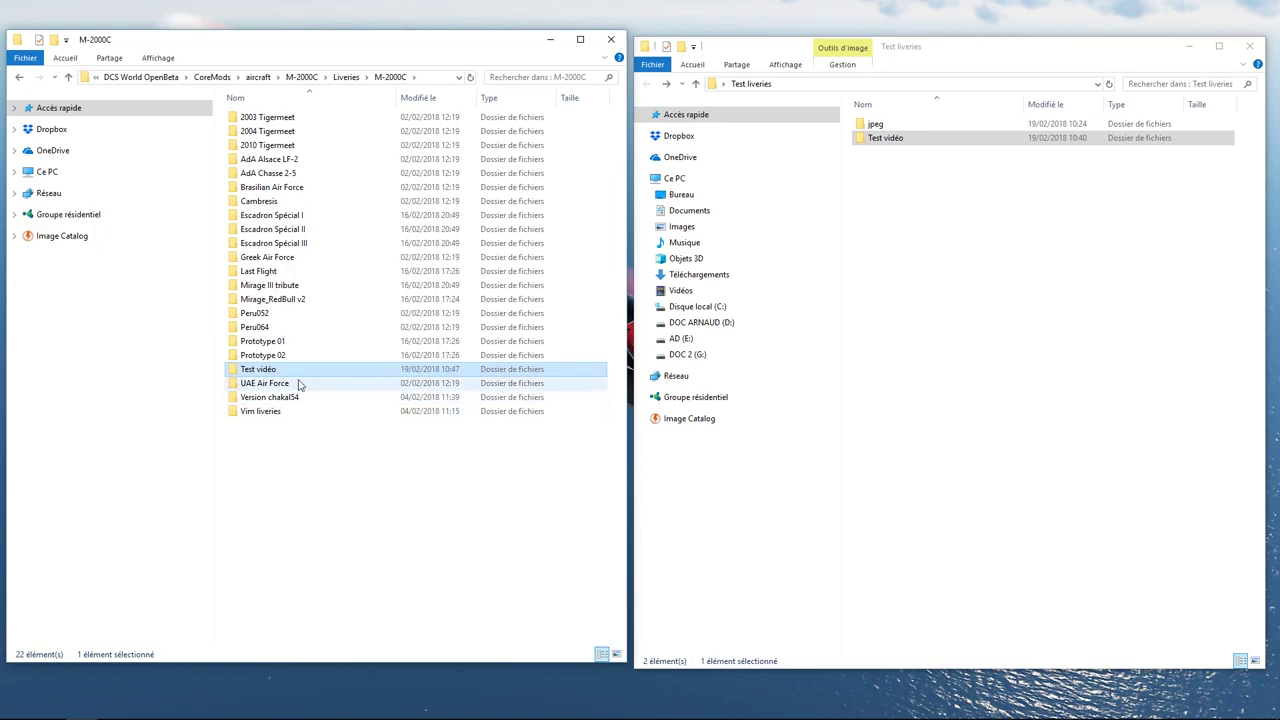
pyautogui.moveTo(278, 368)
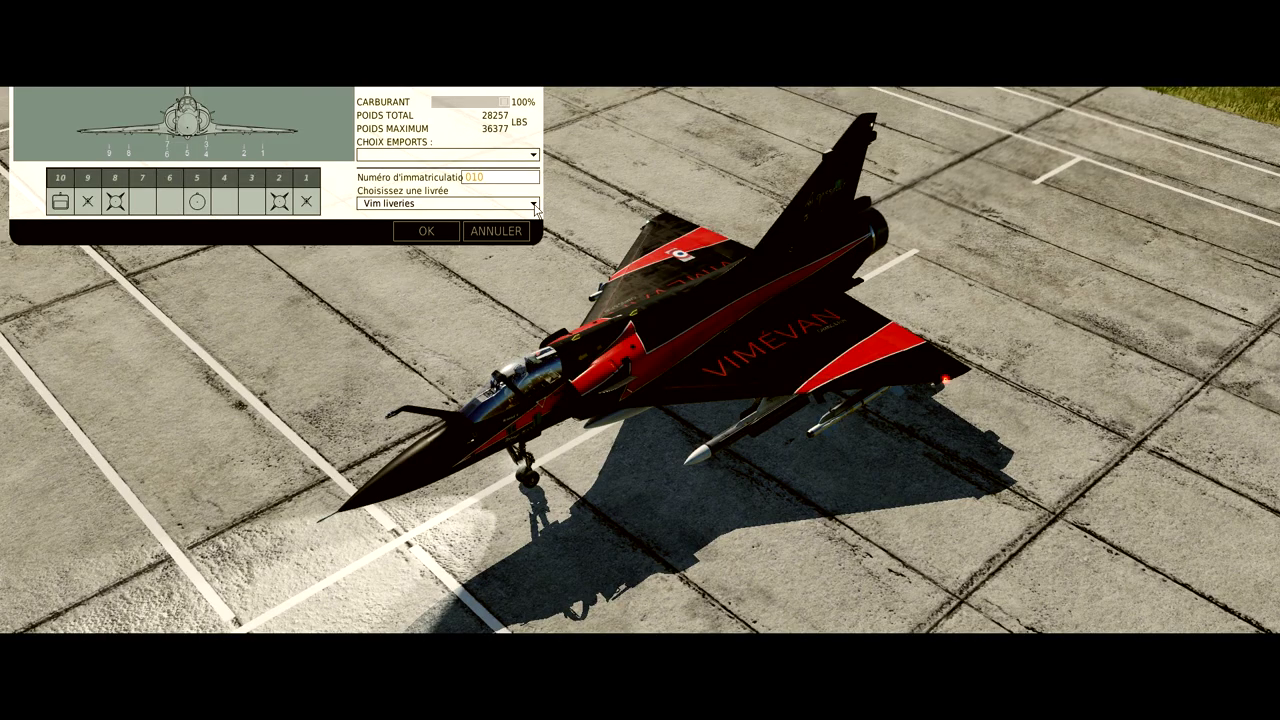
# - Choose 'Test vidéo' from the Choisissez une livrée list to give the Mirage grey camouflage
pyautogui.click(535, 207)
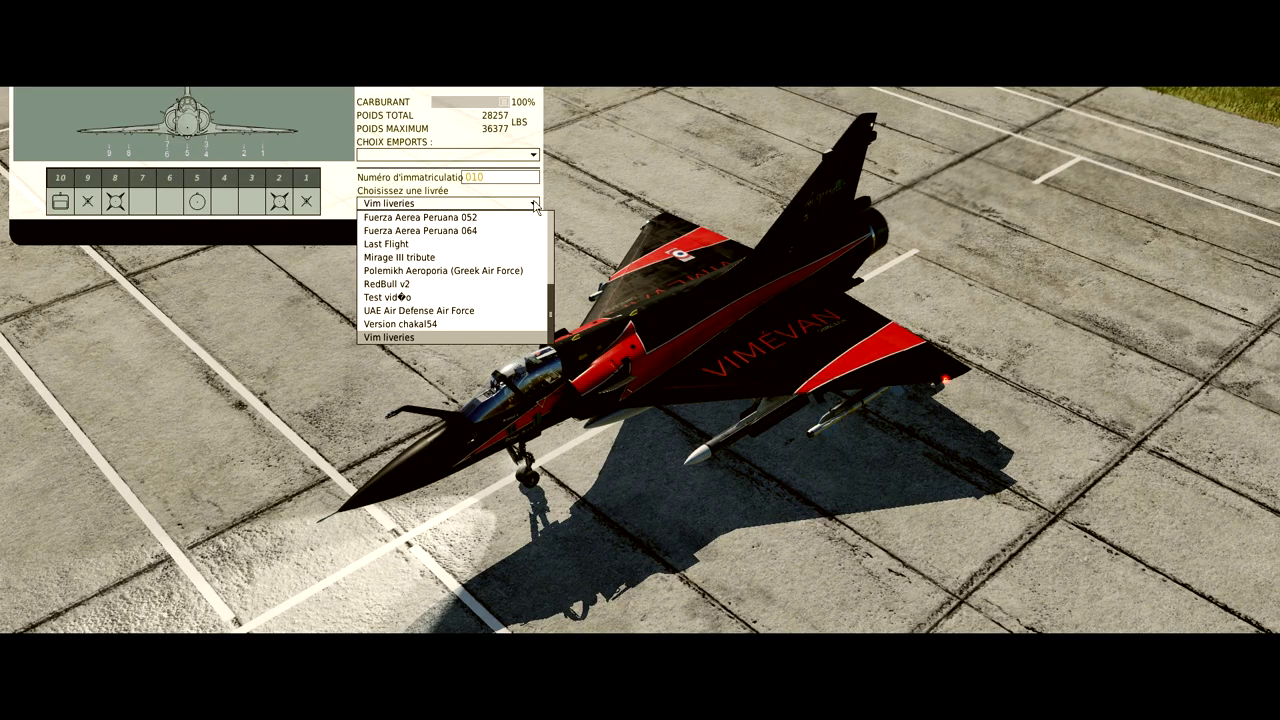
pyautogui.click(448, 300)
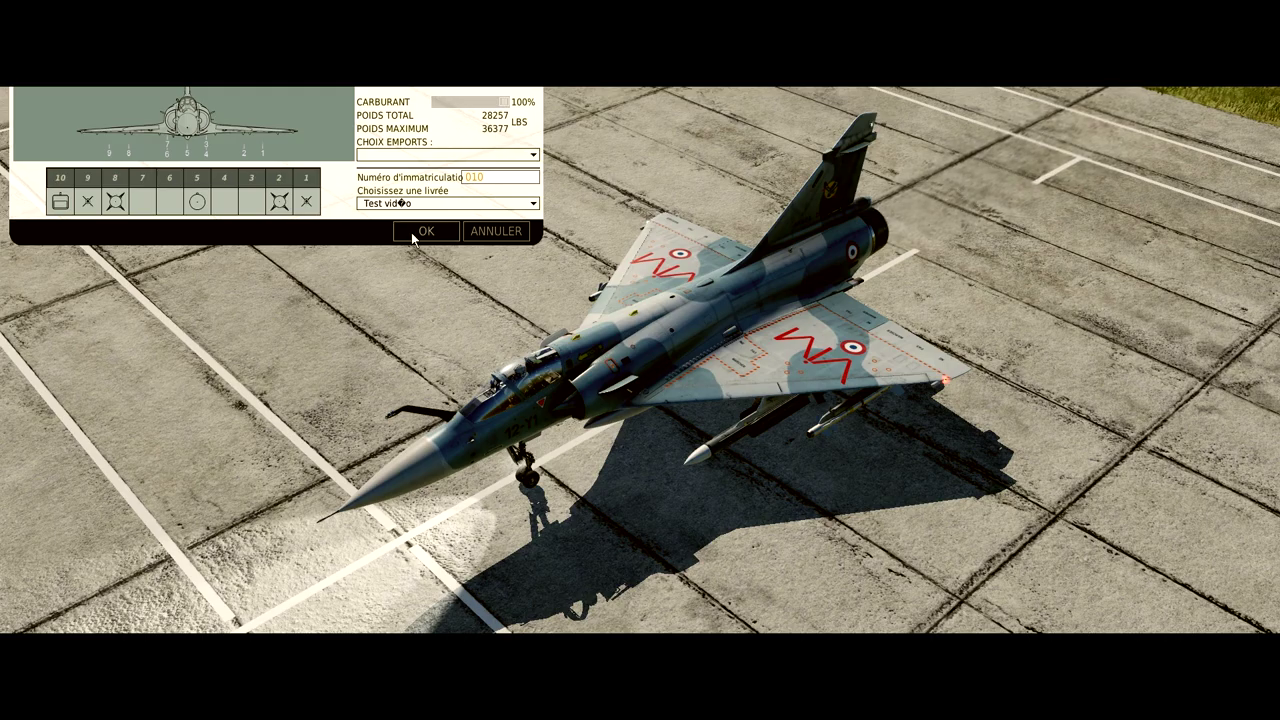